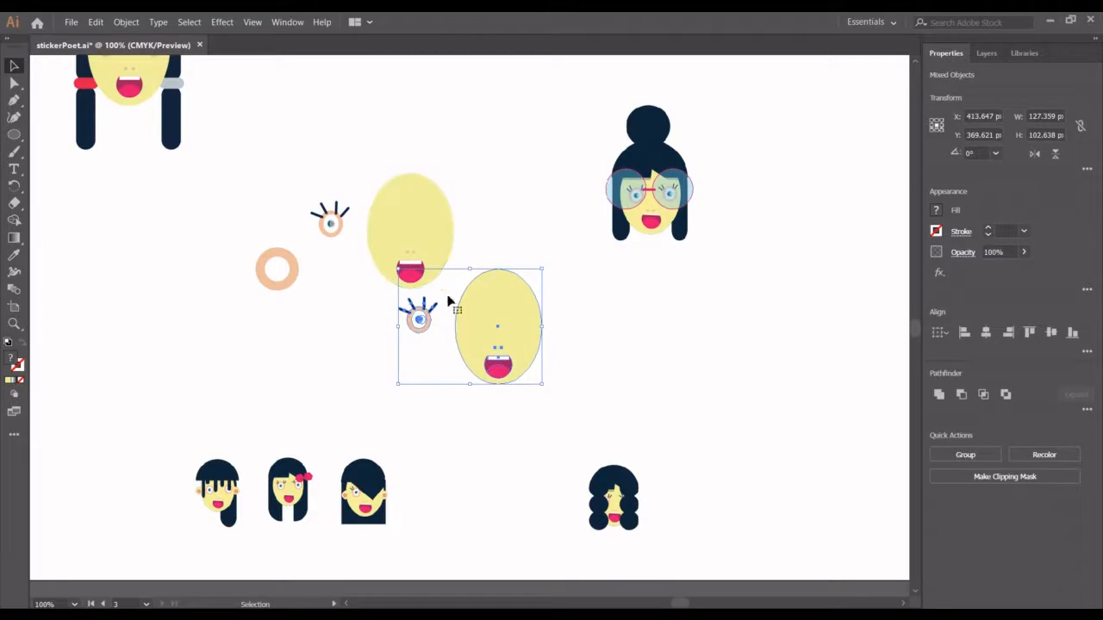
- Move the loose eye with lashes beside the lower face onto that face as its left eye
left_click(571, 362)
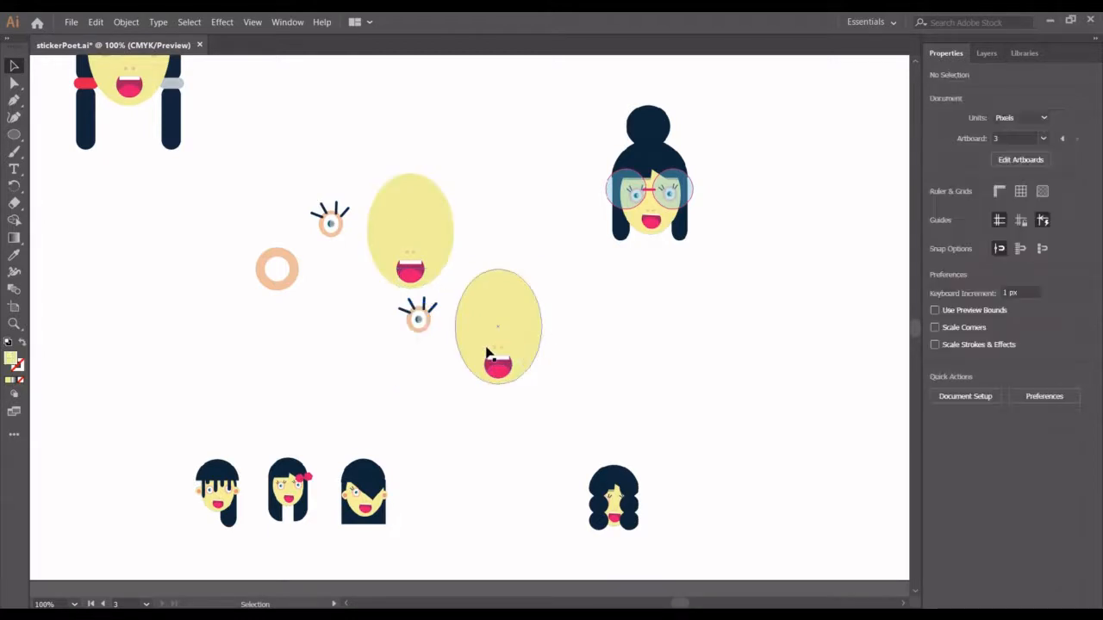
left_click(399, 307)
left_click_drag(399, 307, 486, 323)
- Duplicate the eye in place, shift the copy over as the right eye, and nudge the left eye slightly outward
key("ctrl+c")
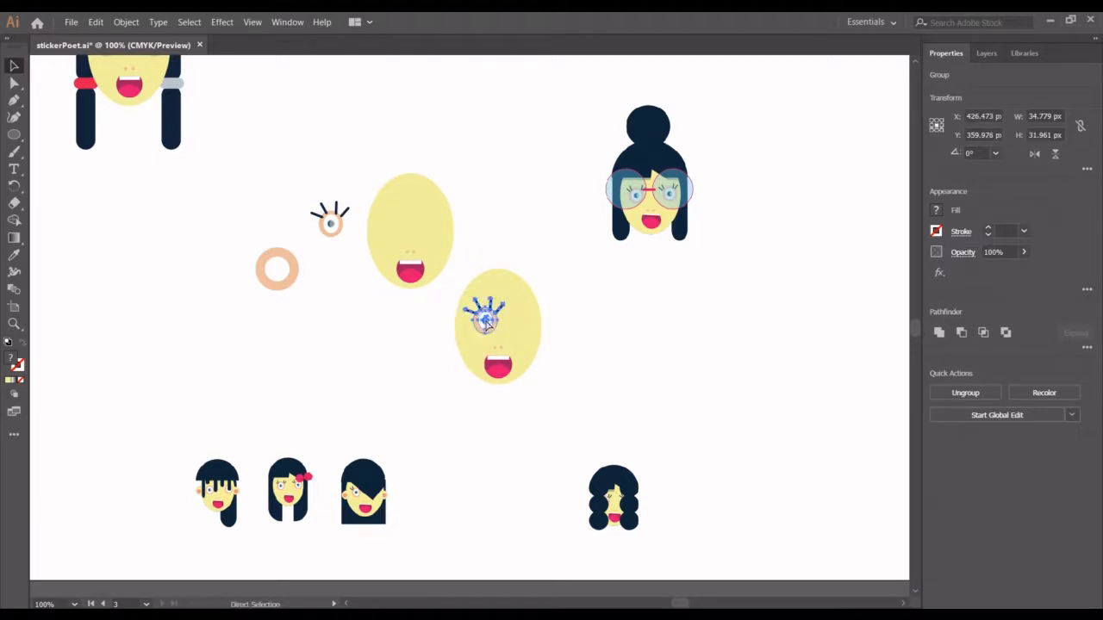
key("ctrl+f")
key("shift+Right")
key("shift+Right")
key("shift+Right")
key("shift+Right")
key("shift+Right")
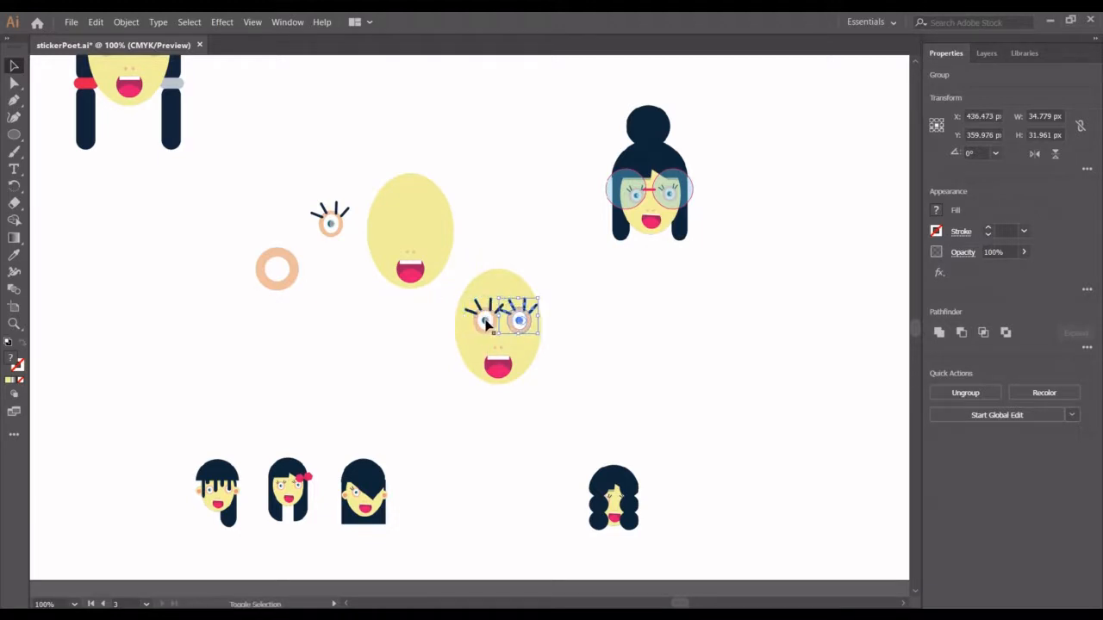
mouse_move(484, 322)
left_mouse_down()
mouse_move(527, 320)
mouse_move(479, 322)
left_mouse_up()
left_click(613, 332)
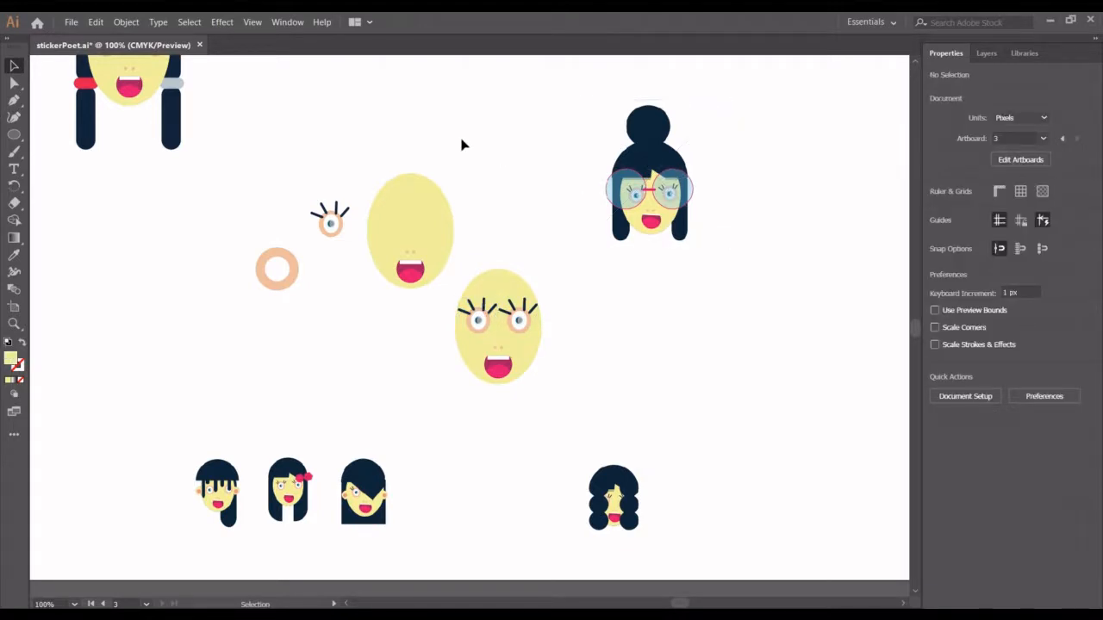
- Draw a circle about 50 px in diameter with the Ellipse tool and move it off the face onto blank canvas
left_click(14, 134)
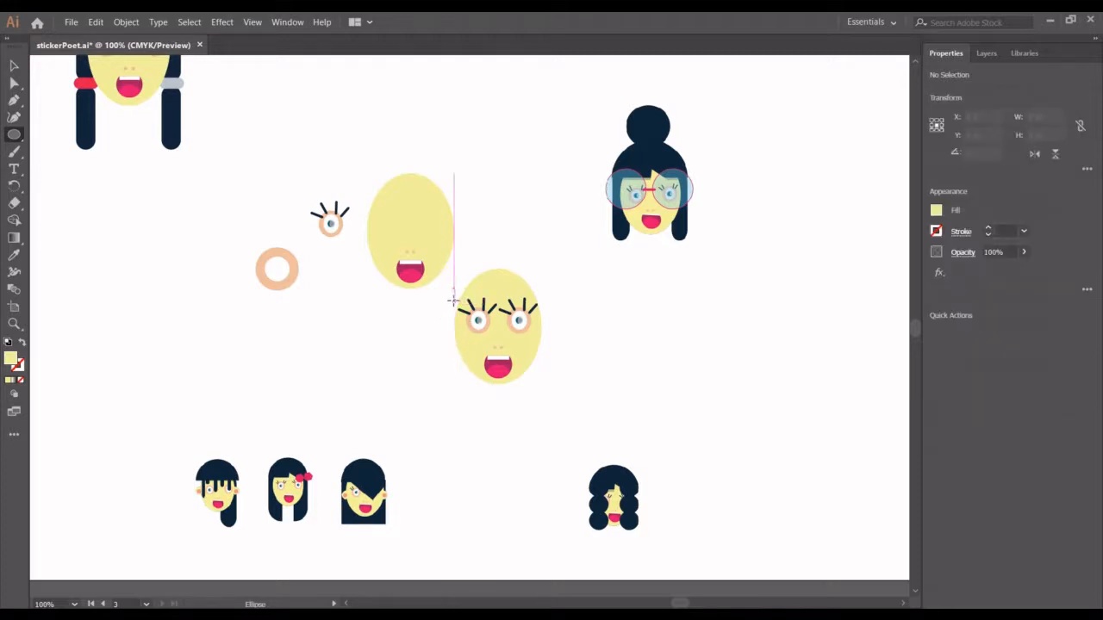
left_click_drag(452, 299, 511, 355)
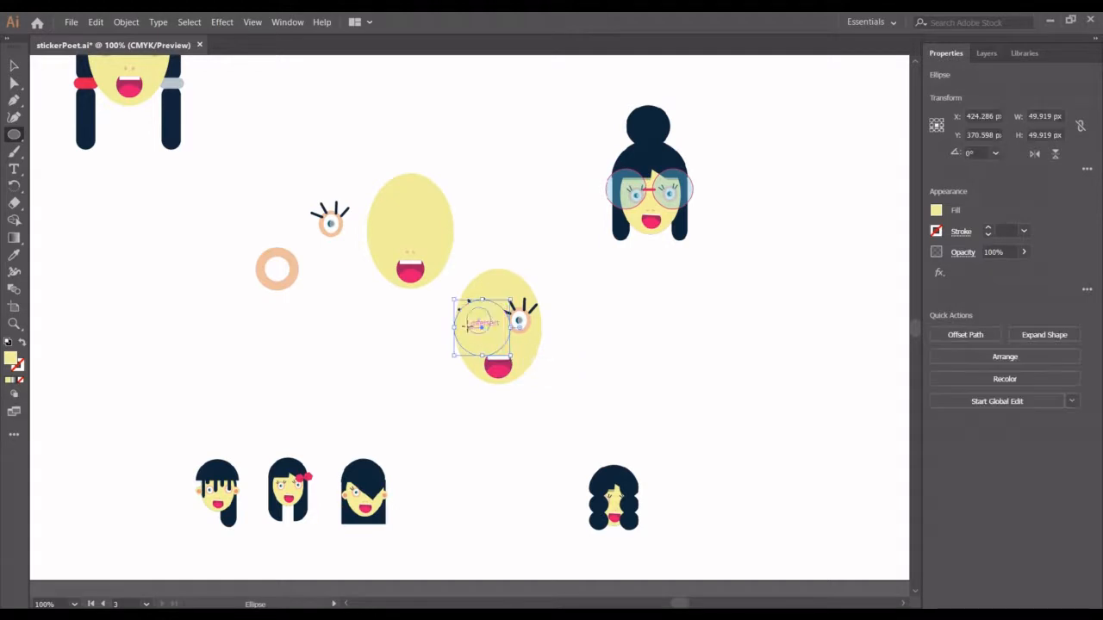
left_click(14, 65)
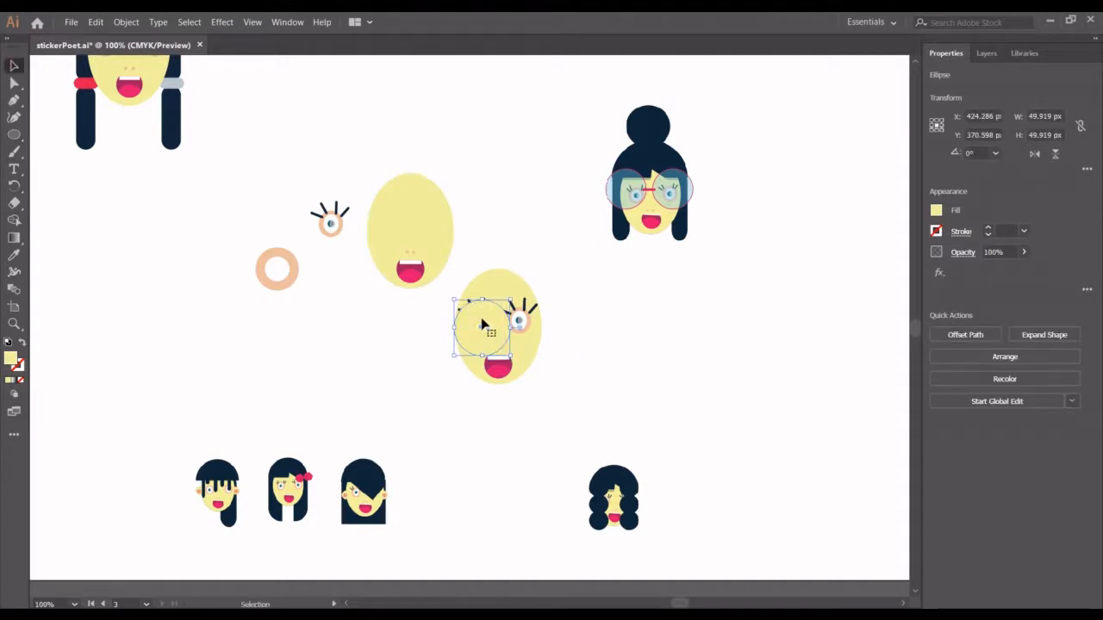
left_click_drag(483, 323, 681, 321)
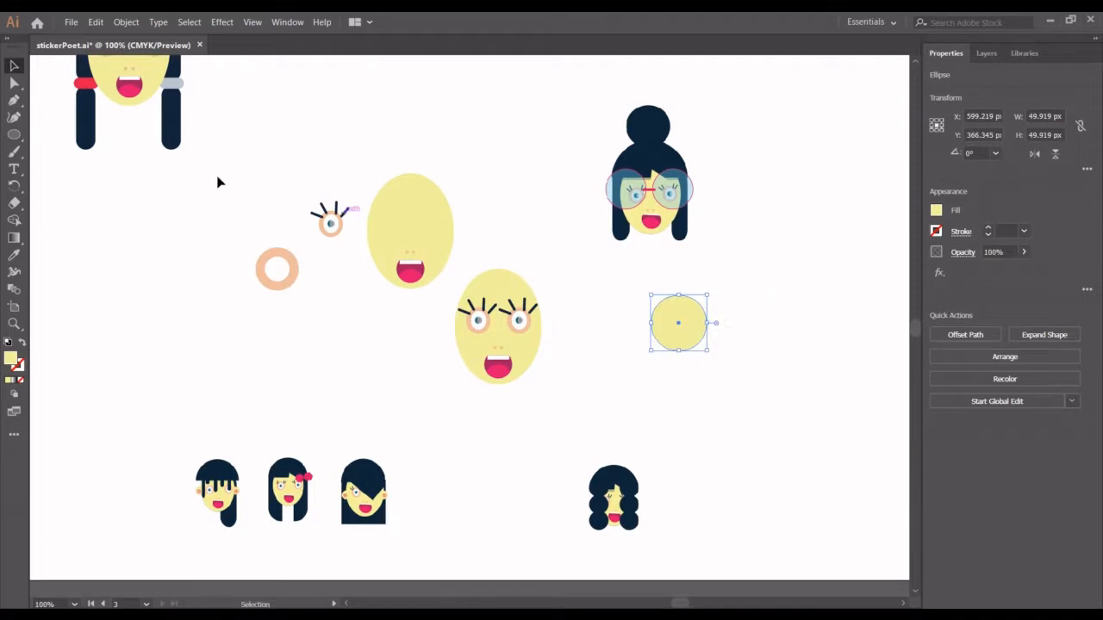
- Fill the circle with white by sampling the blank canvas with the Eyedropper
left_click(14, 255)
left_click(370, 321)
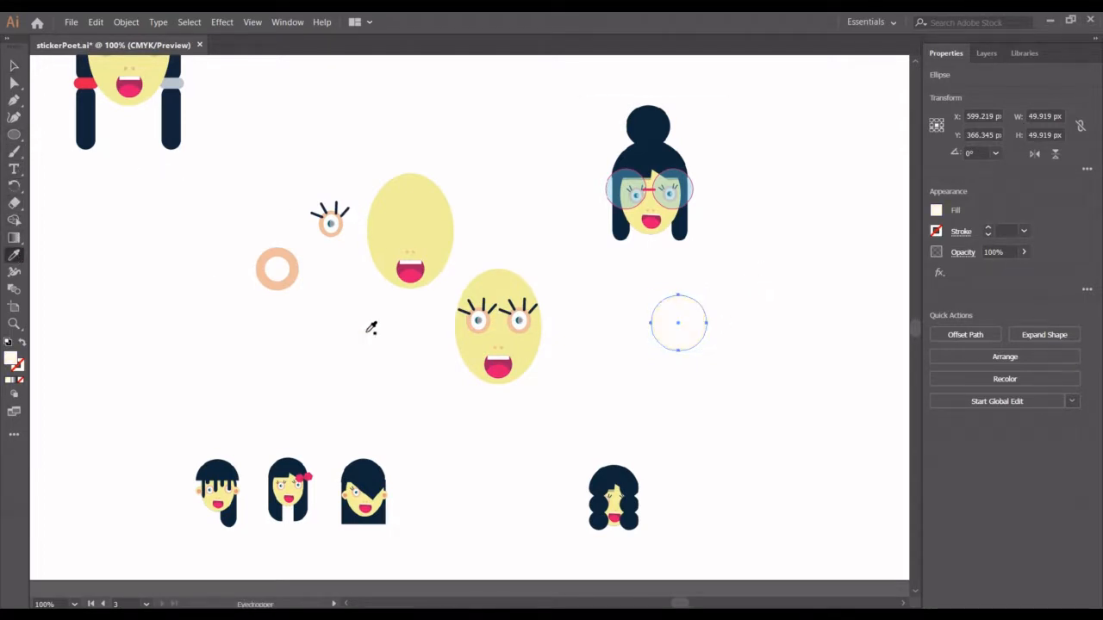
left_click(13, 66)
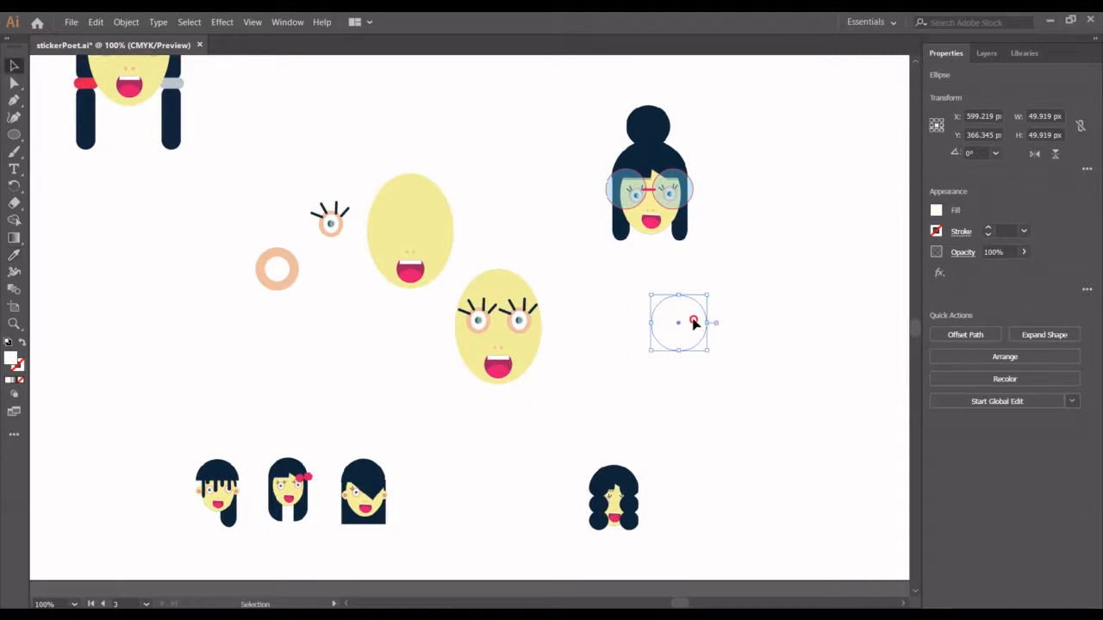
- Add a stroke to the white circle and color it with the pink swatch
left_click(989, 229)
mouse_move(670, 322)
left_mouse_down()
mouse_move(693, 336)
mouse_move(677, 324)
left_mouse_up()
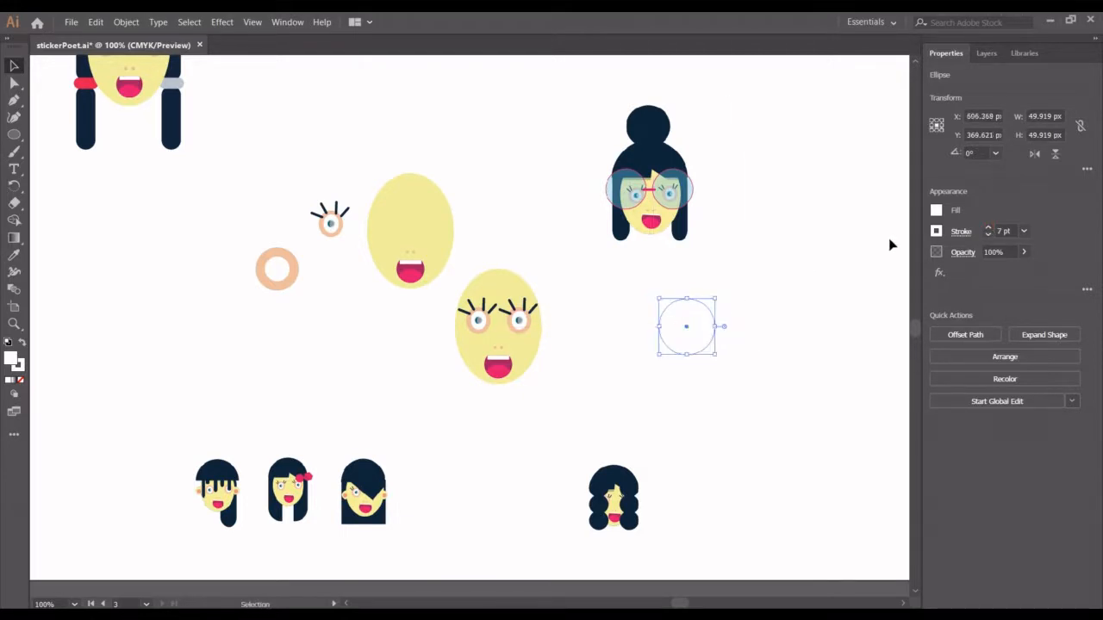
left_click(936, 231)
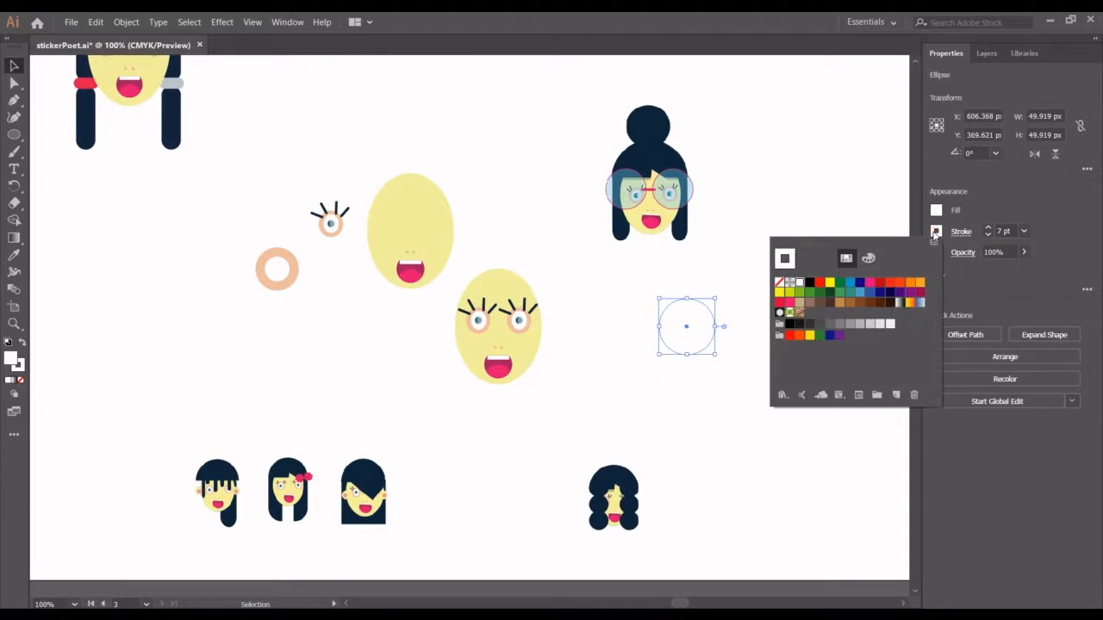
left_click(869, 284)
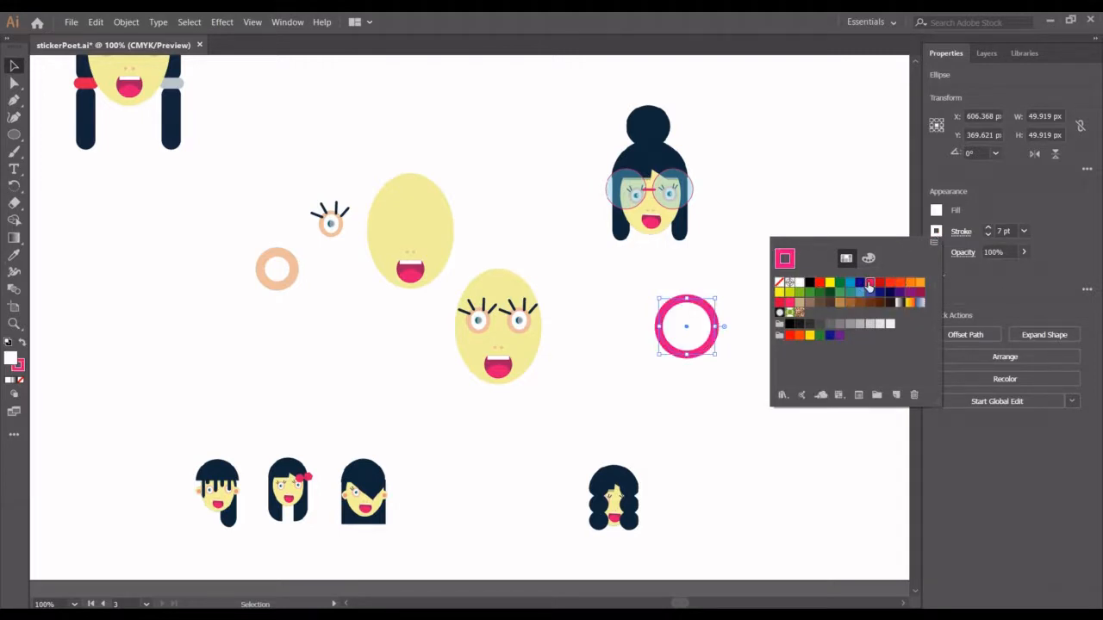
- Reduce the circle's pink stroke weight to 1 pt
left_click(988, 235)
left_click(987, 236)
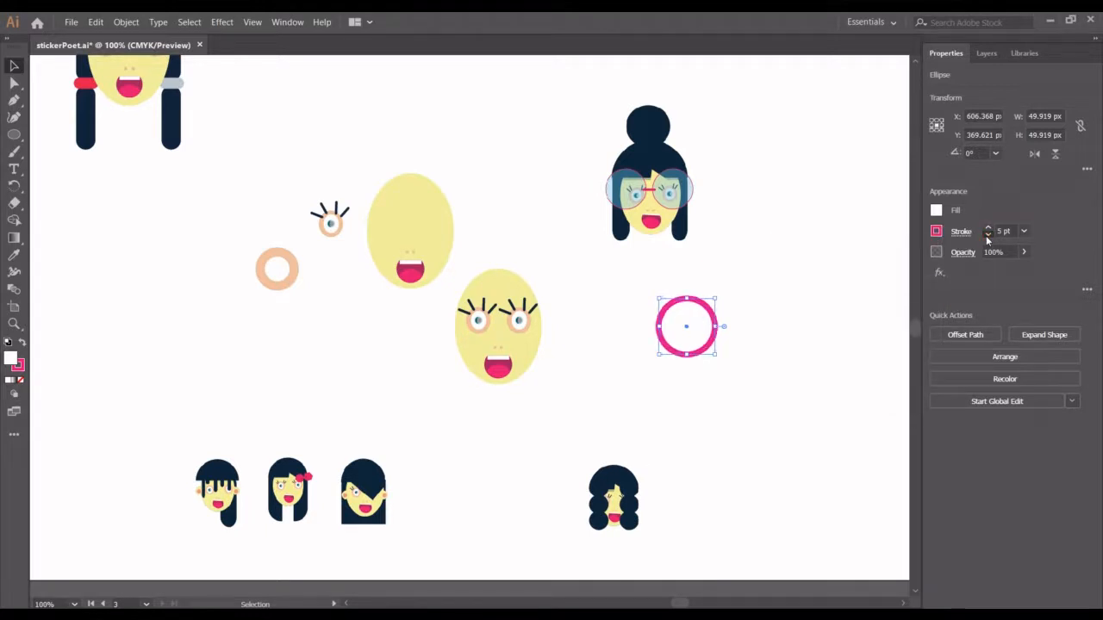
left_click(987, 235)
left_click(987, 235)
left_click(988, 235)
left_click(987, 235)
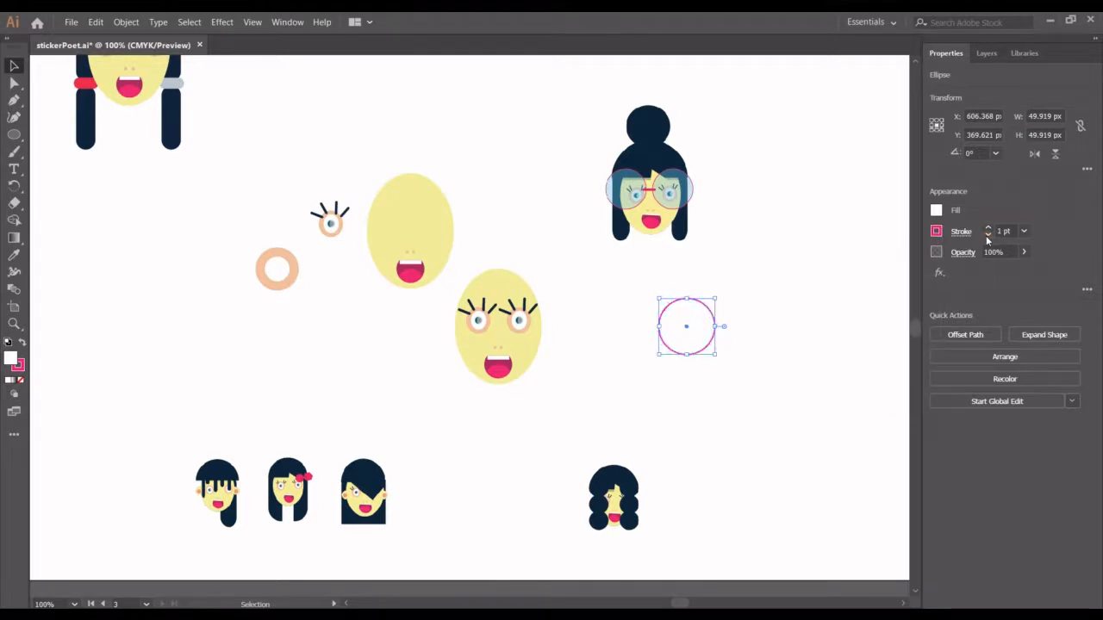
left_click(800, 291)
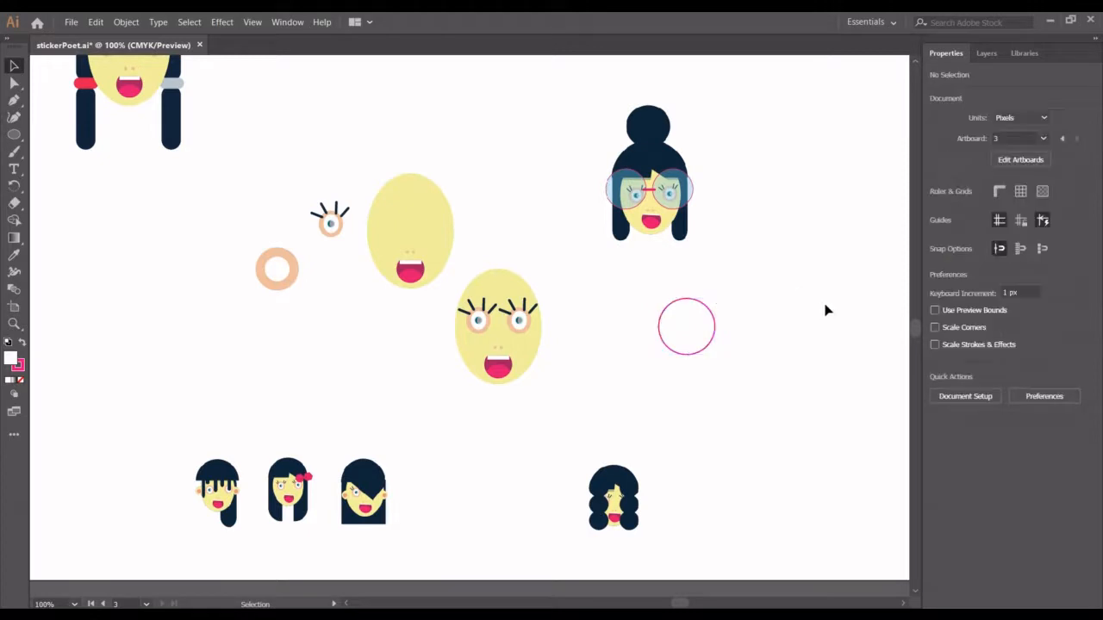
- Lower the circle's opacity to 53% and place it over the face's left eye like a glasses lens
left_click_drag(691, 336, 652, 328)
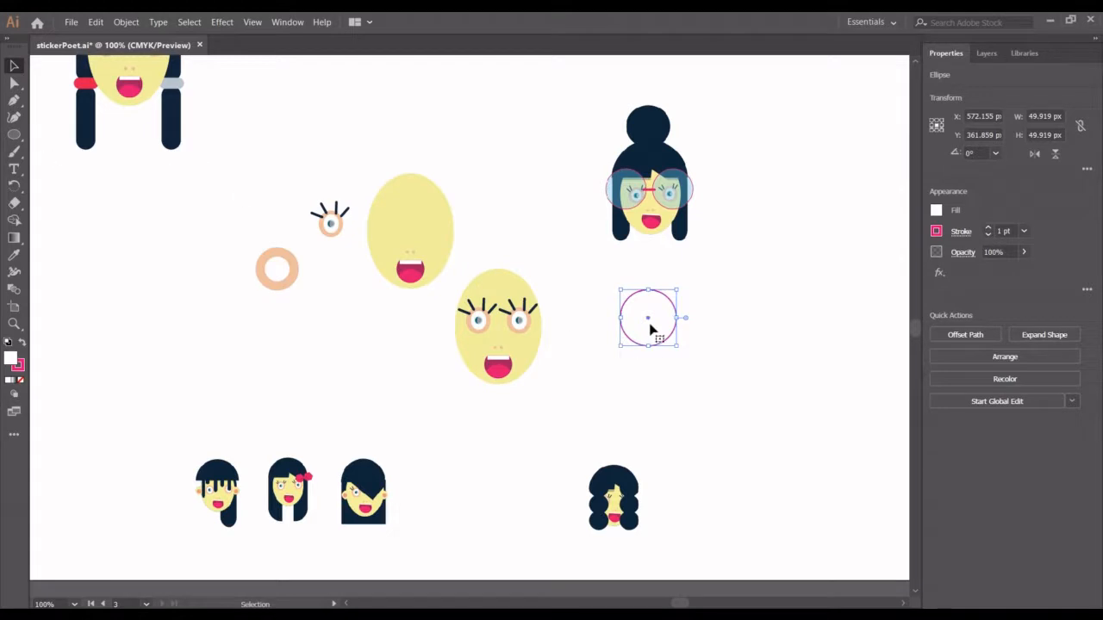
left_click_drag(656, 324, 708, 337)
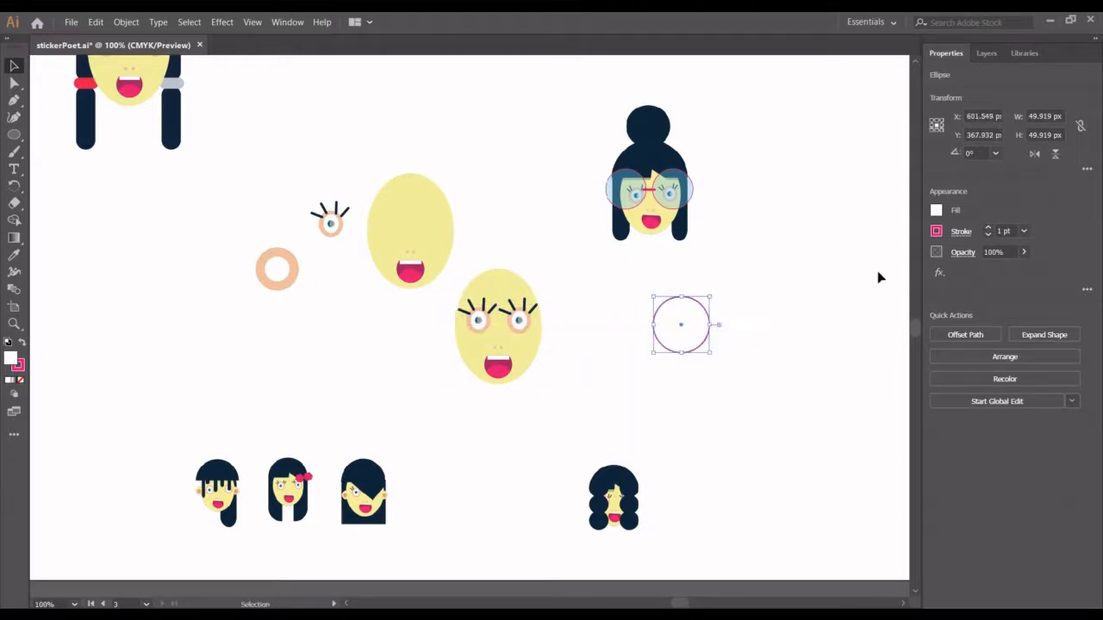
left_click(1023, 253)
left_click_drag(1021, 271, 997, 271)
left_click_drag(638, 336, 476, 338)
left_click(676, 354)
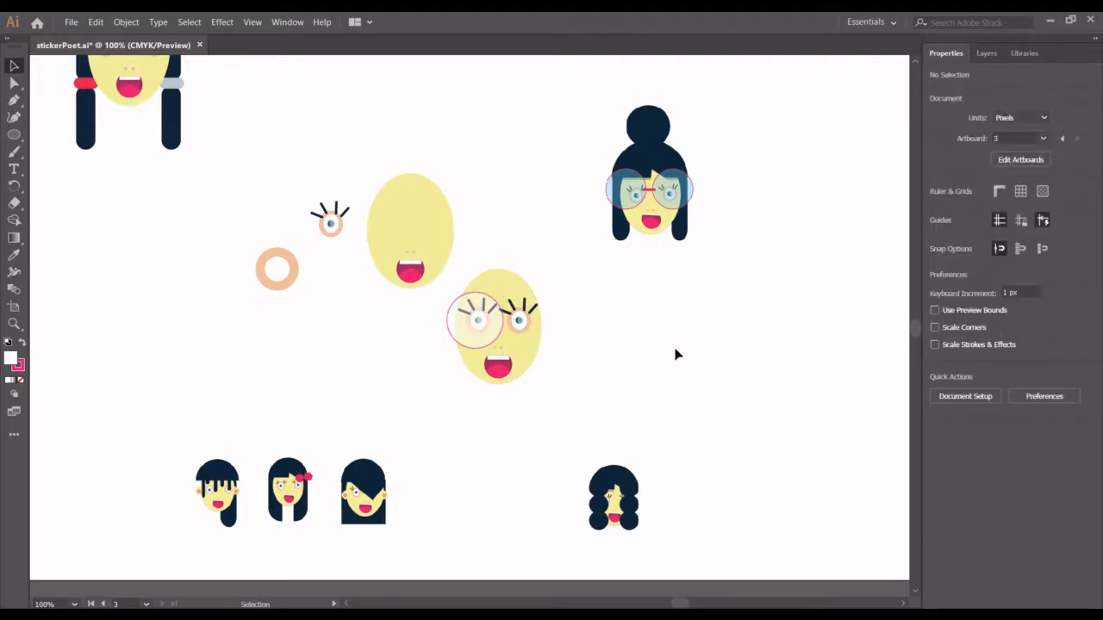
- Move the translucent circle back off the face onto blank canvas and remove its stroke
left_click(485, 335)
left_click_drag(485, 334, 677, 351)
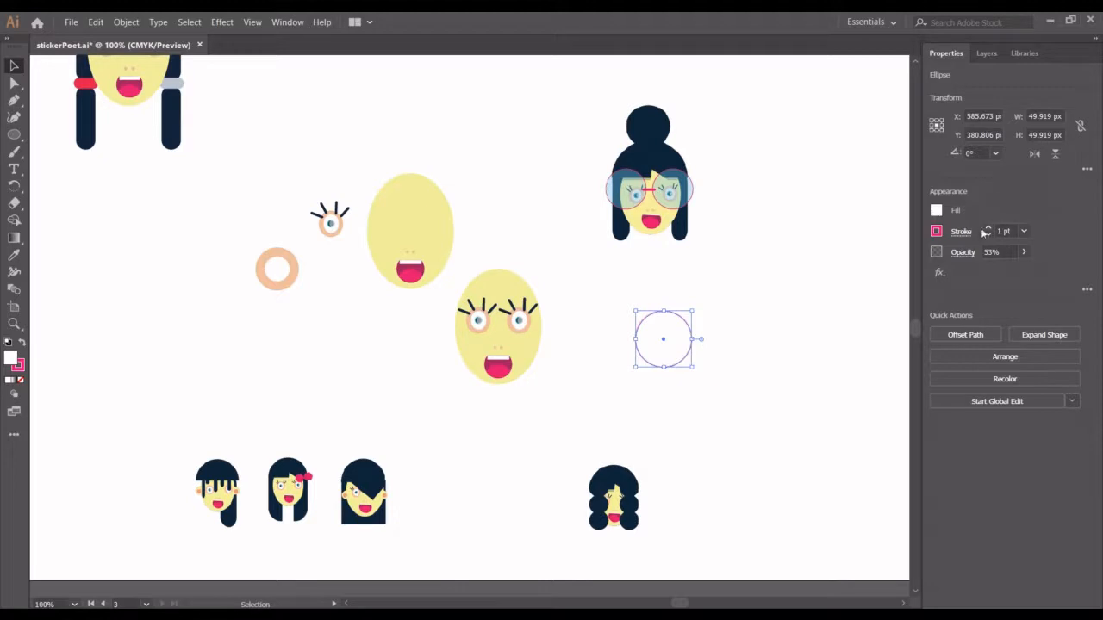
left_click(1026, 231)
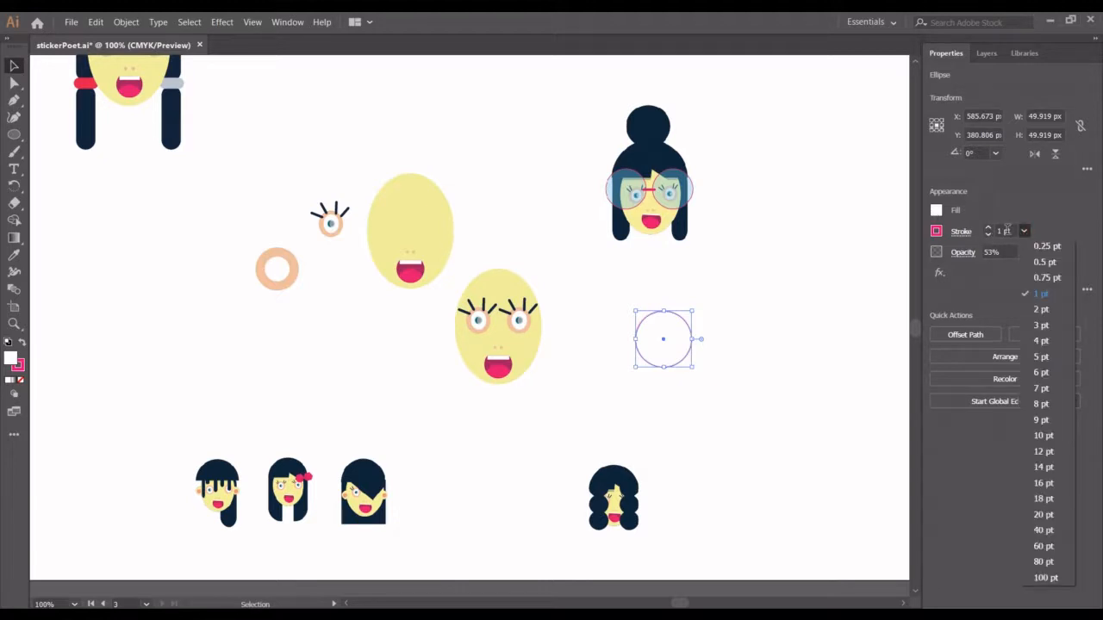
left_click(1006, 230)
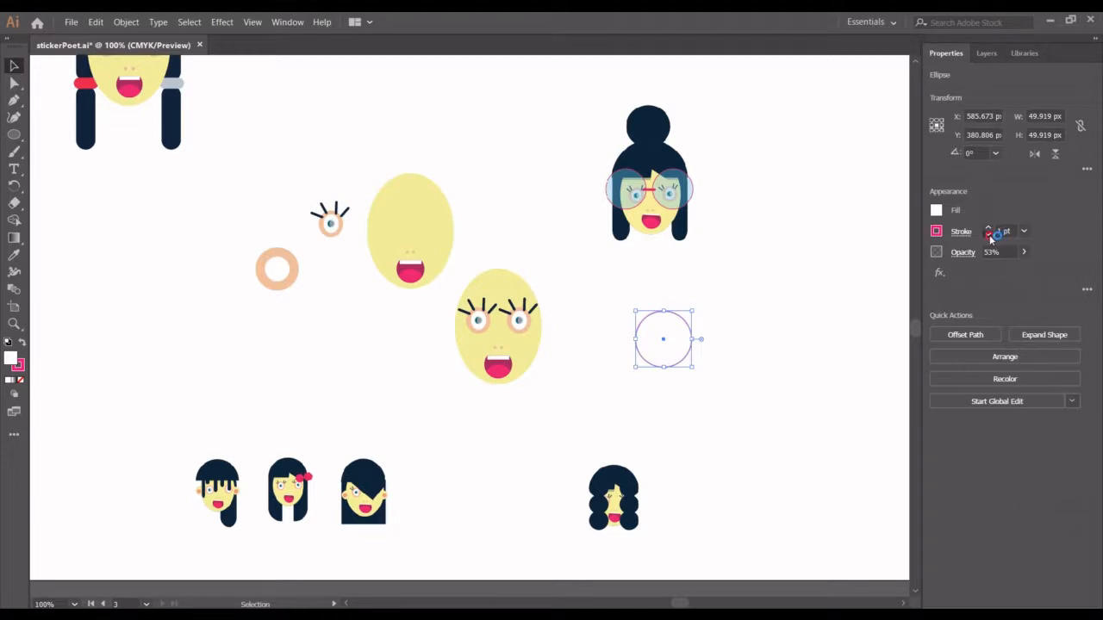
left_click(989, 236)
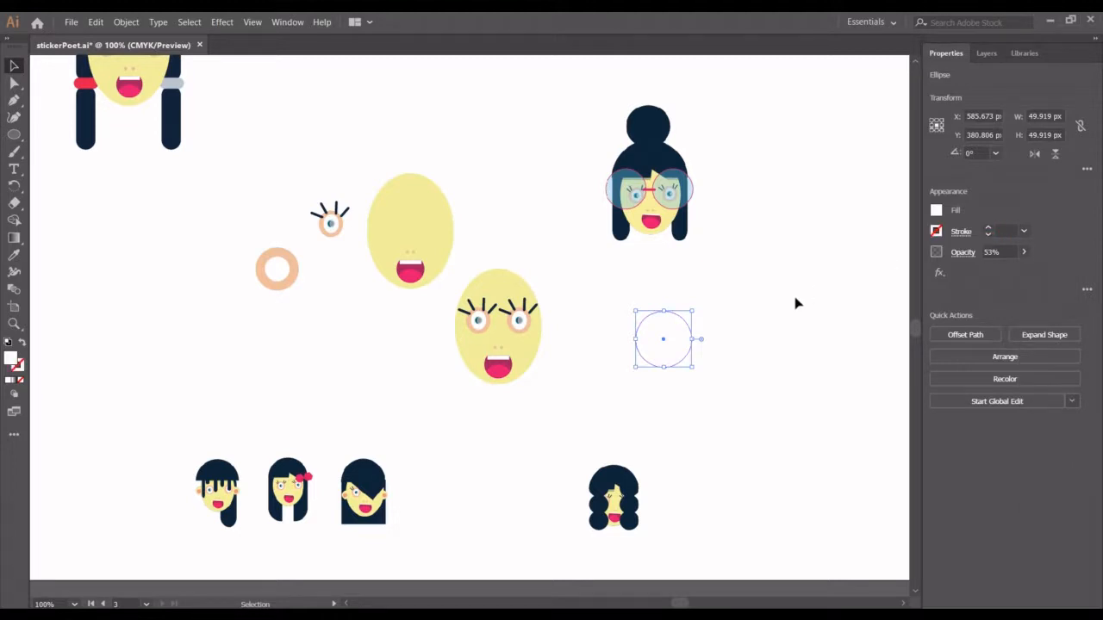
left_click(663, 355, "shift")
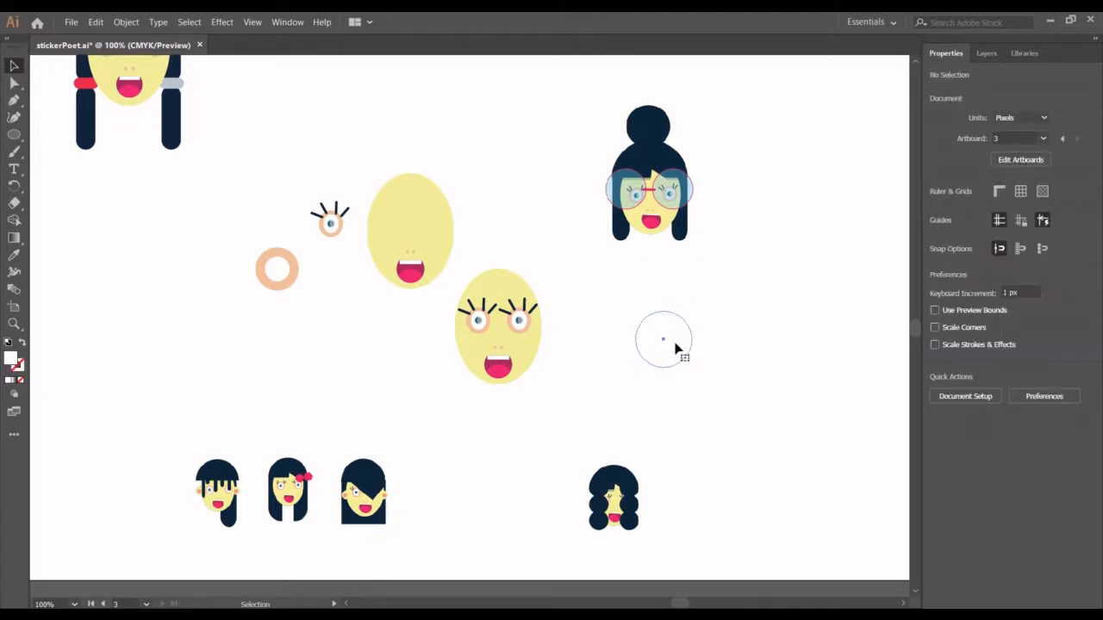
- Try shrinking the circle to about 46 px and filling it with pink, and return the fill to white
left_click(676, 348)
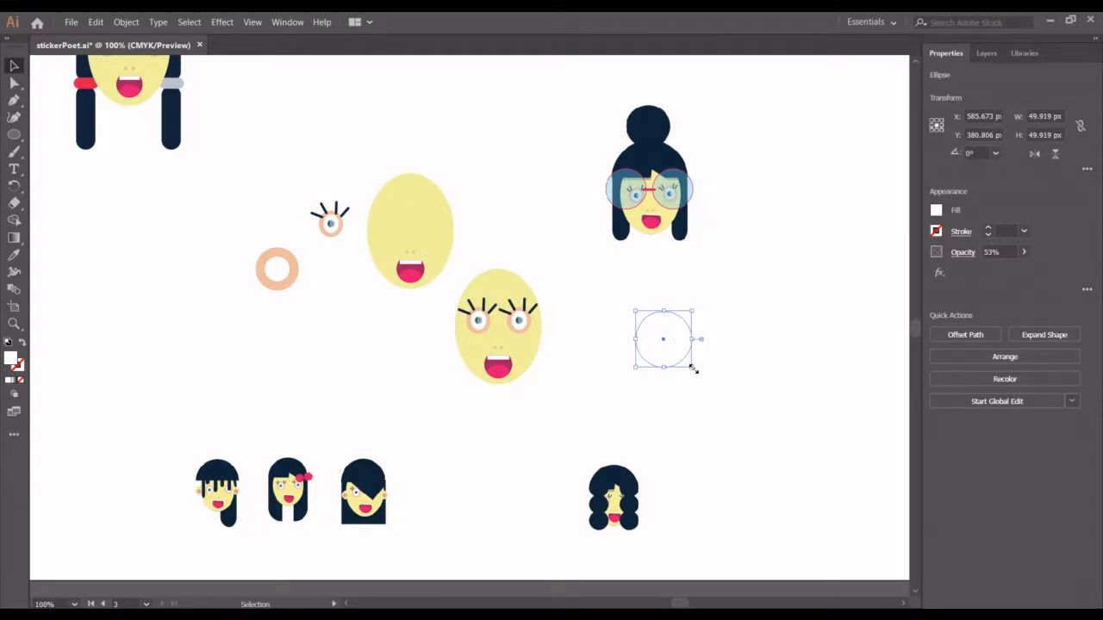
left_click_drag(692, 367, 690, 363)
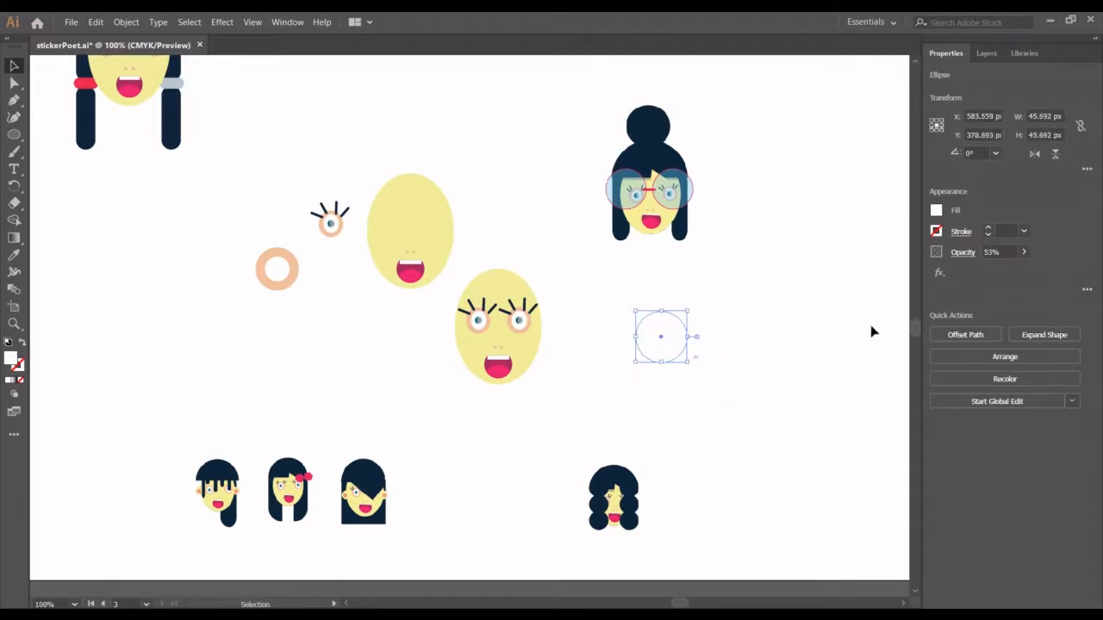
left_click(937, 211)
left_click(870, 262)
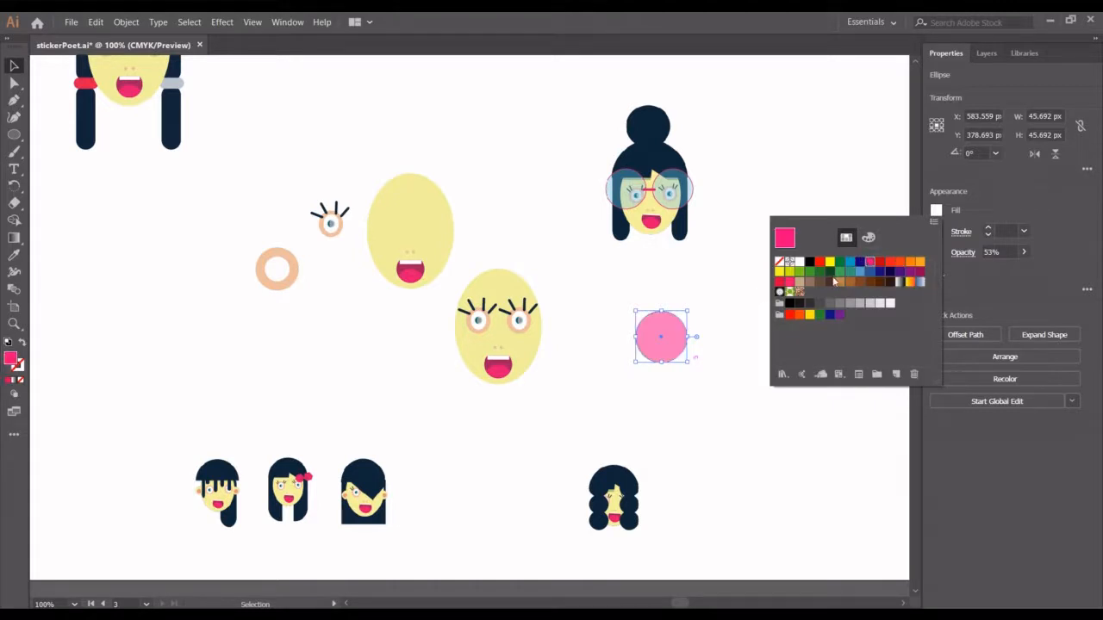
left_click(798, 262)
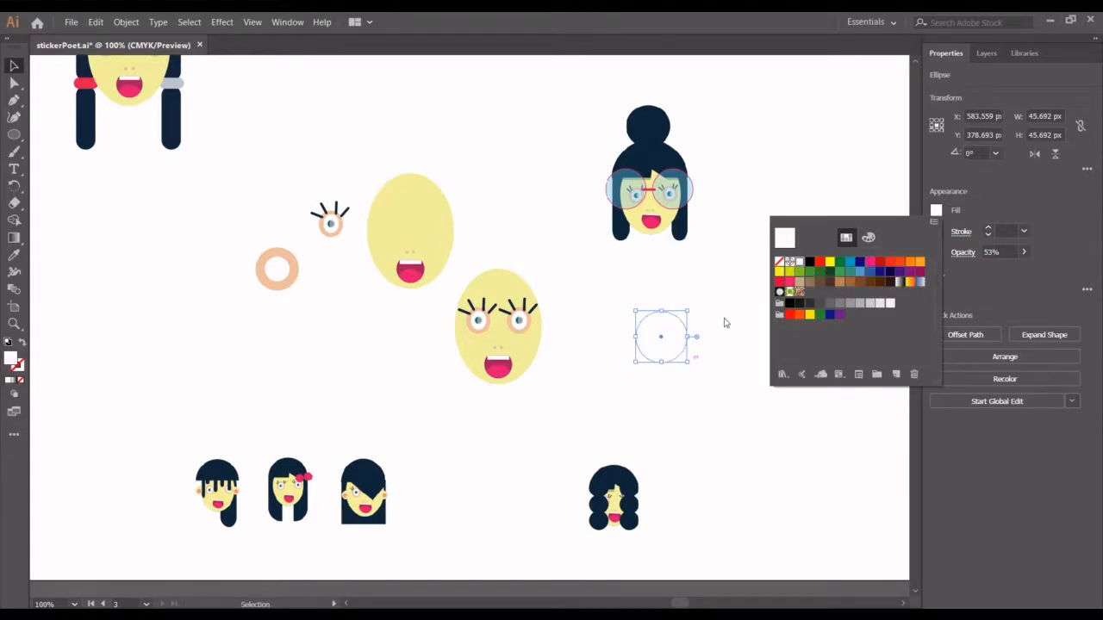
- Move the 50 px circle farther from the face and give it a 1 pt pink stroke with a changed opacity
left_click_drag(660, 351, 782, 378)
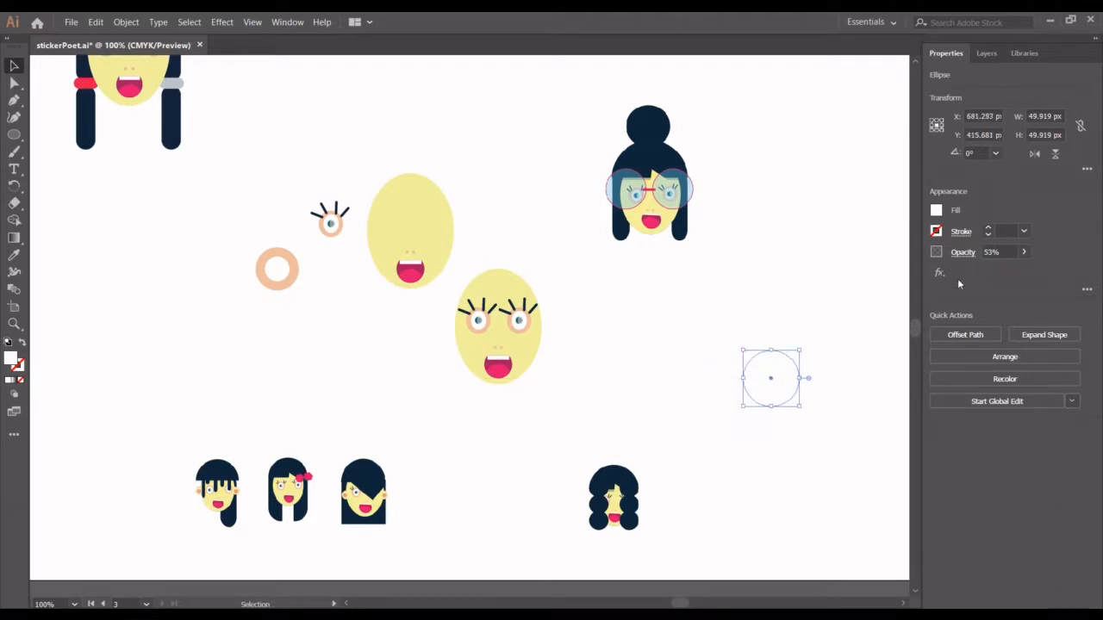
left_click(990, 230)
left_click(989, 233)
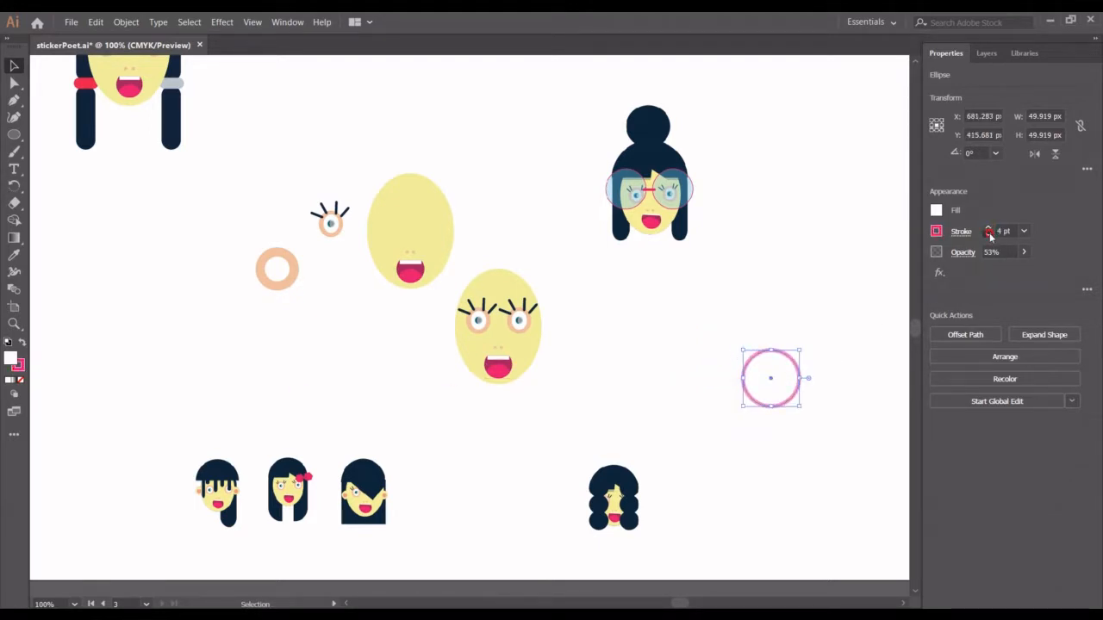
left_click(989, 233)
left_click(989, 233)
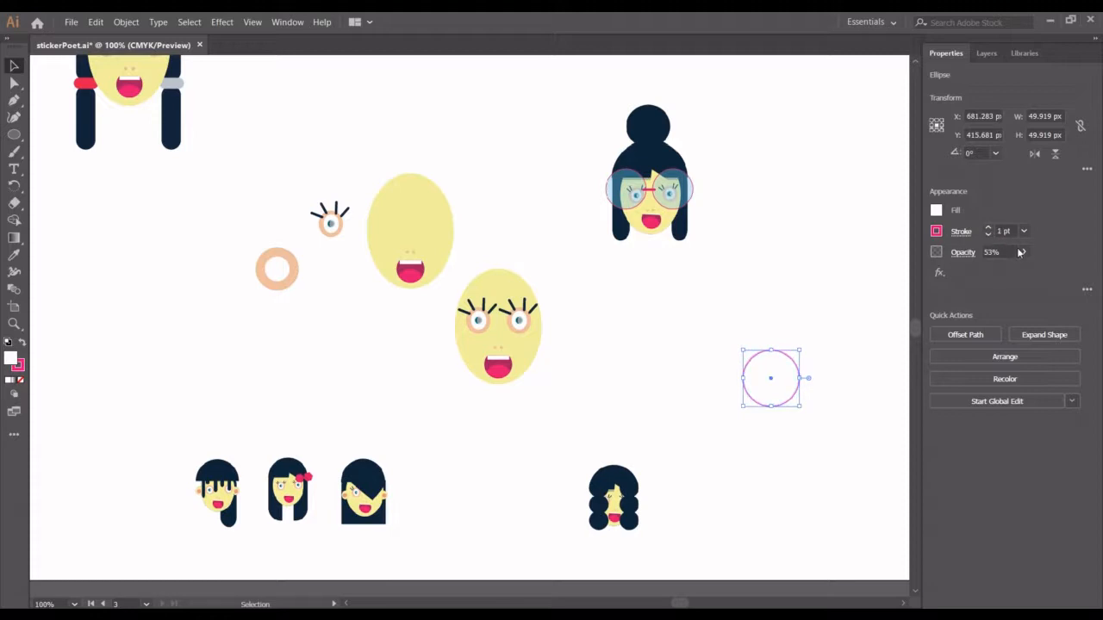
left_click(1022, 251)
left_click(773, 343)
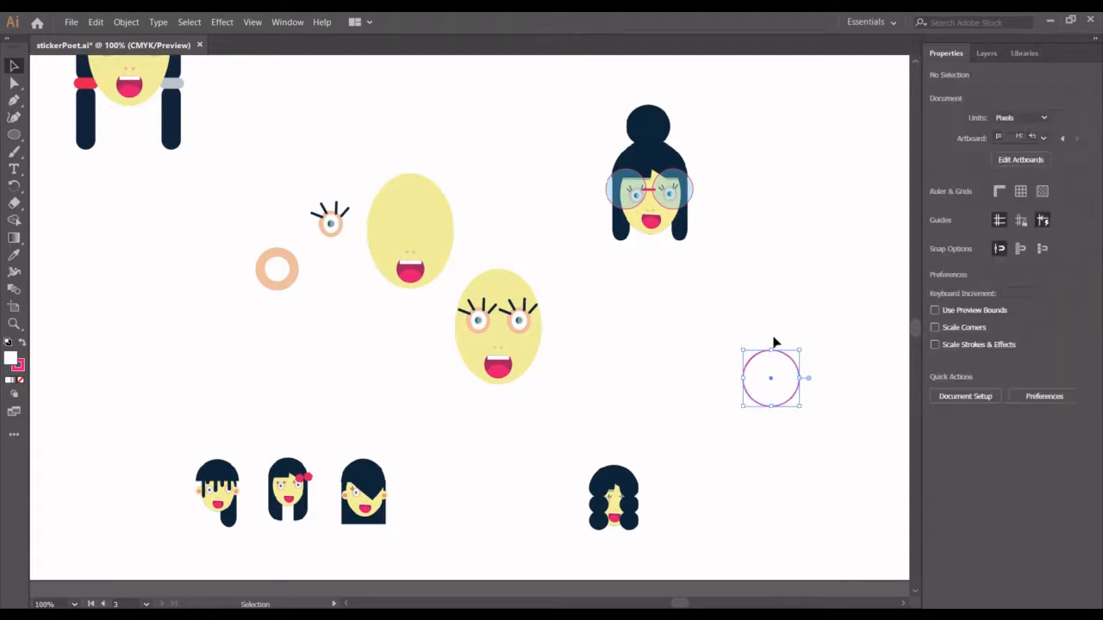
- Move the stacked outlined and strokeless circles together toward the face and select the strokeless one
mouse_move(790, 362)
left_mouse_down()
mouse_move(737, 310)
mouse_move(726, 320)
mouse_move(751, 366)
mouse_move(778, 373)
mouse_move(802, 407)
left_mouse_up()
left_click_drag(723, 328, 811, 433)
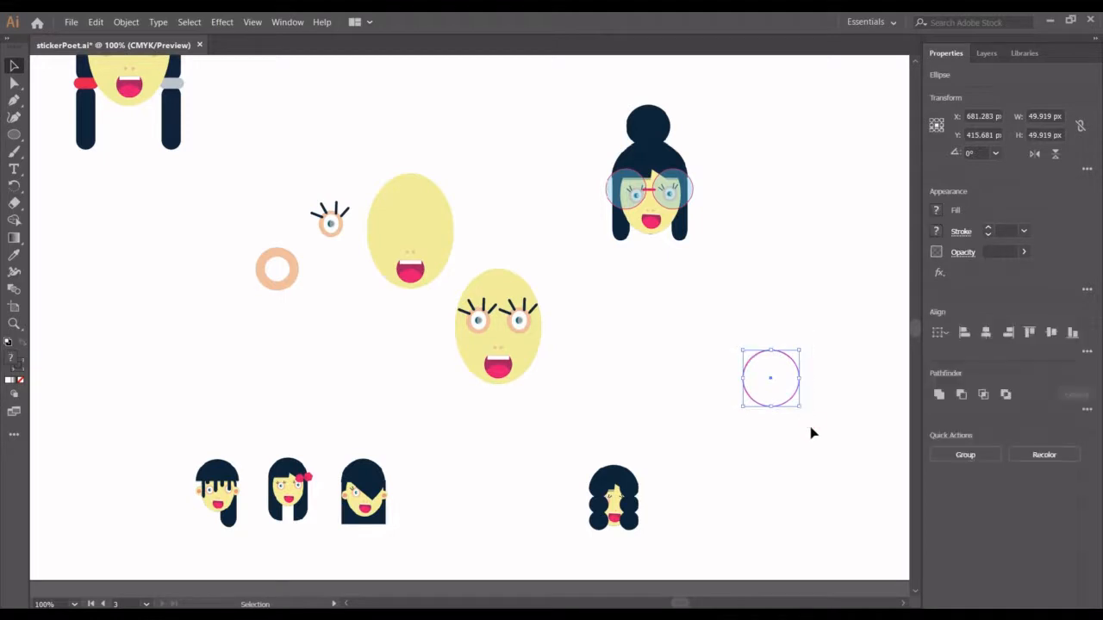
left_click_drag(783, 380, 722, 348)
left_click(712, 346)
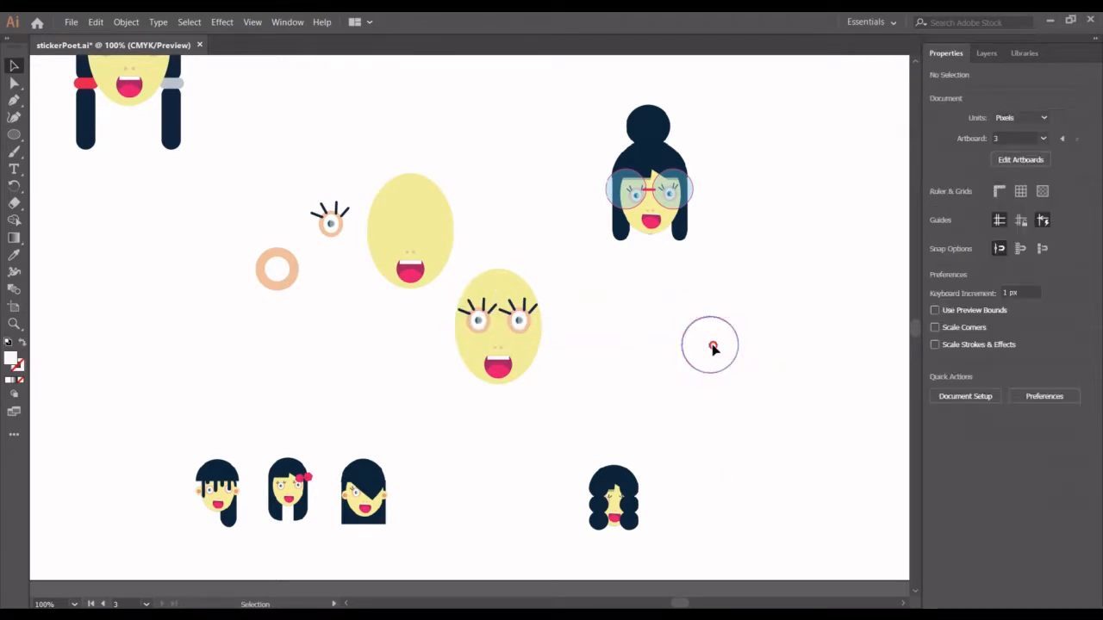
left_click(711, 348)
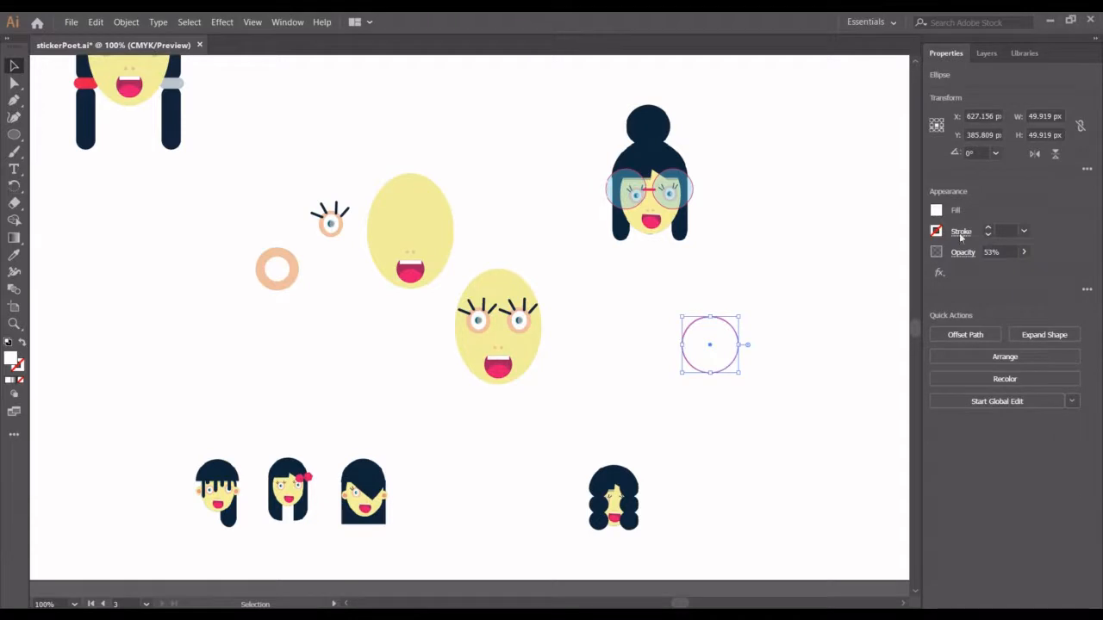
- Lower the strokeless circle's opacity to 19% and move both stacked circles together closer to the face
left_click(1027, 251)
left_click_drag(1001, 272, 990, 272)
left_click_drag(661, 301, 655, 392)
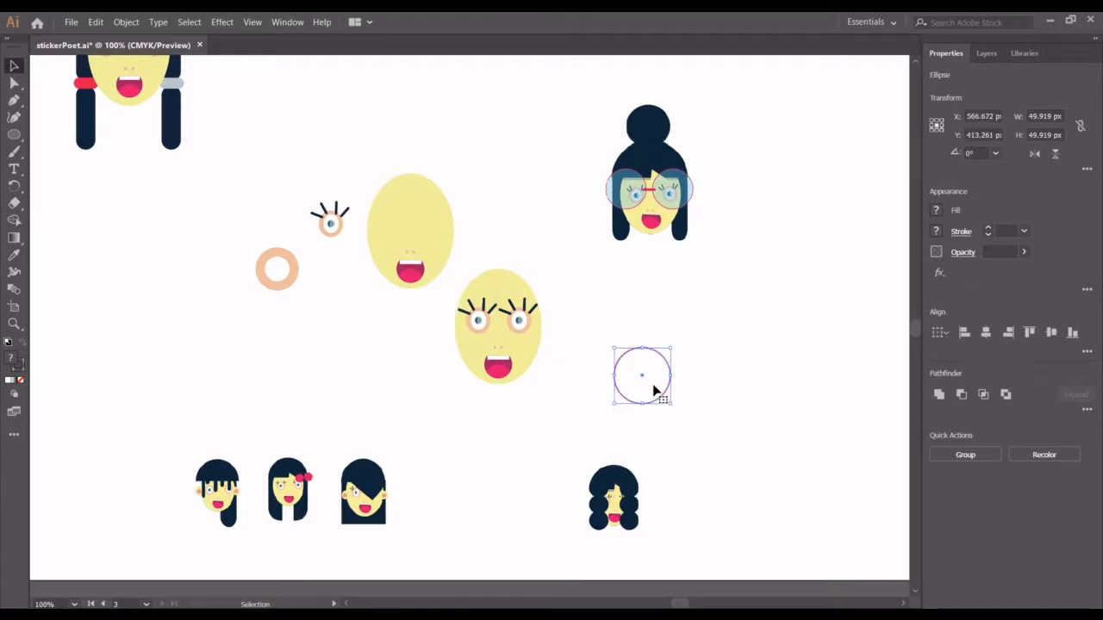
- Pull the strokeless circle away from the outlined one and remove the outlined circle's fill, keeping its 1 pt pink stroke
key("a")
left_click_drag(640, 371, 722, 415)
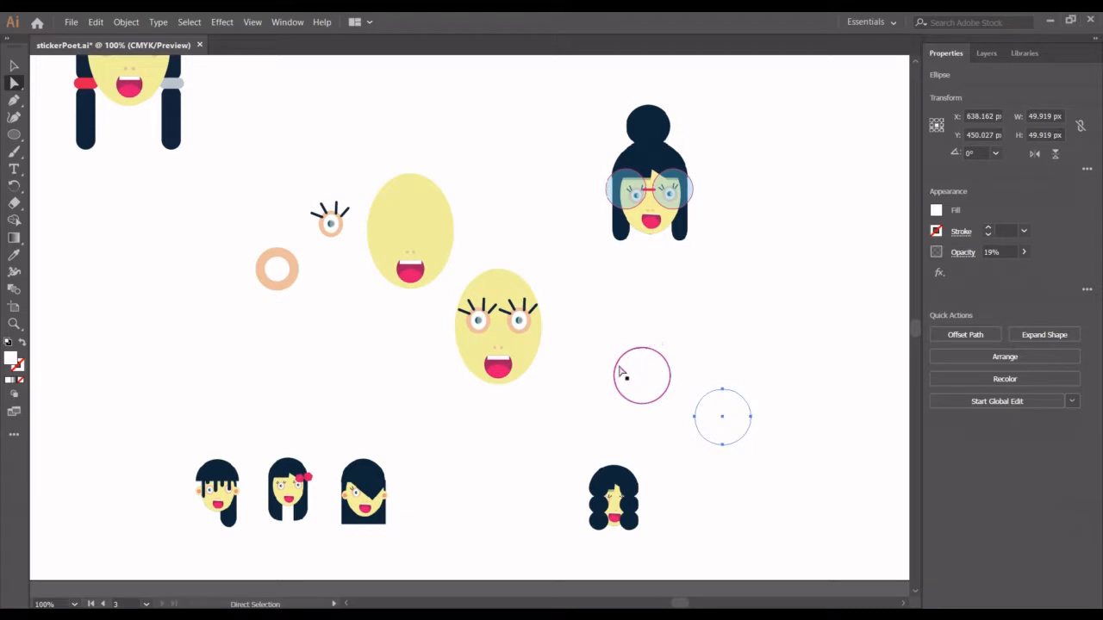
key("ctrl+z")
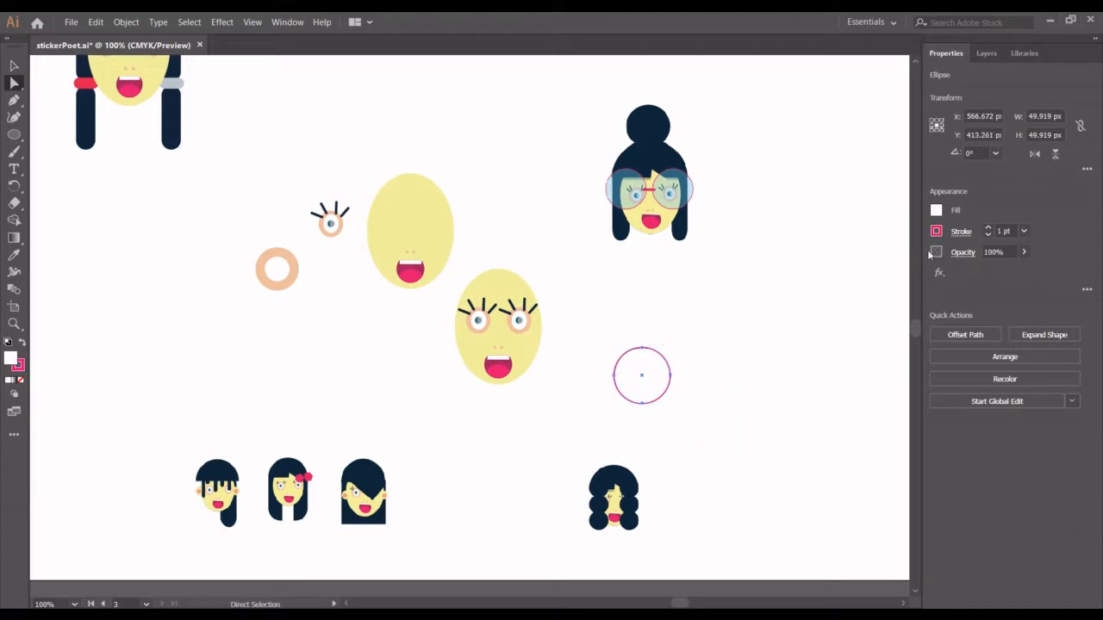
left_click(936, 214)
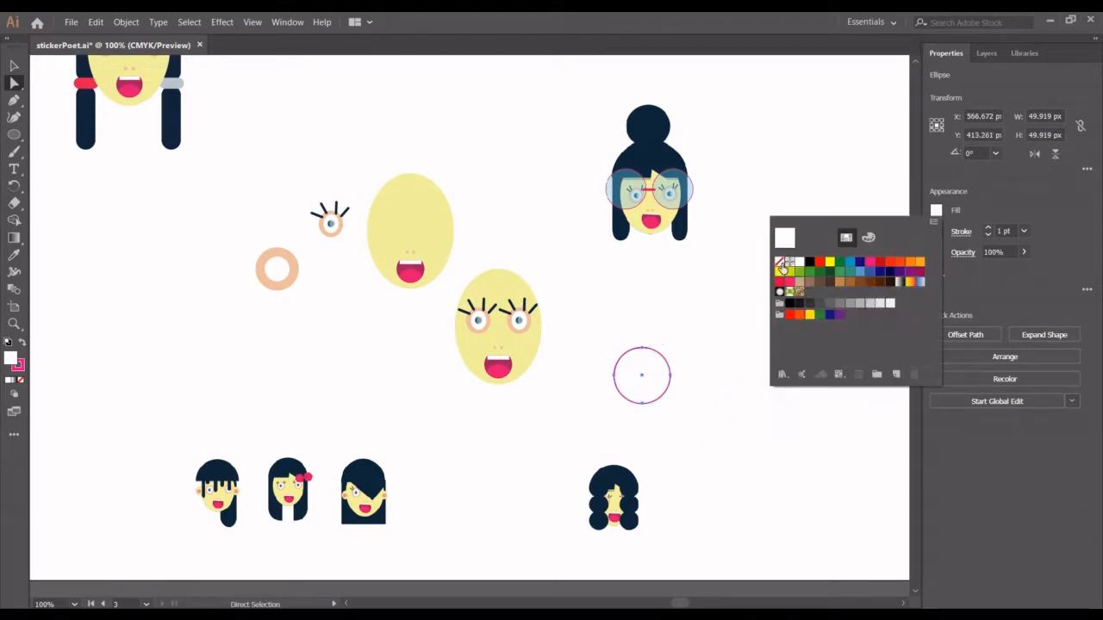
left_click(781, 265)
left_click(728, 305)
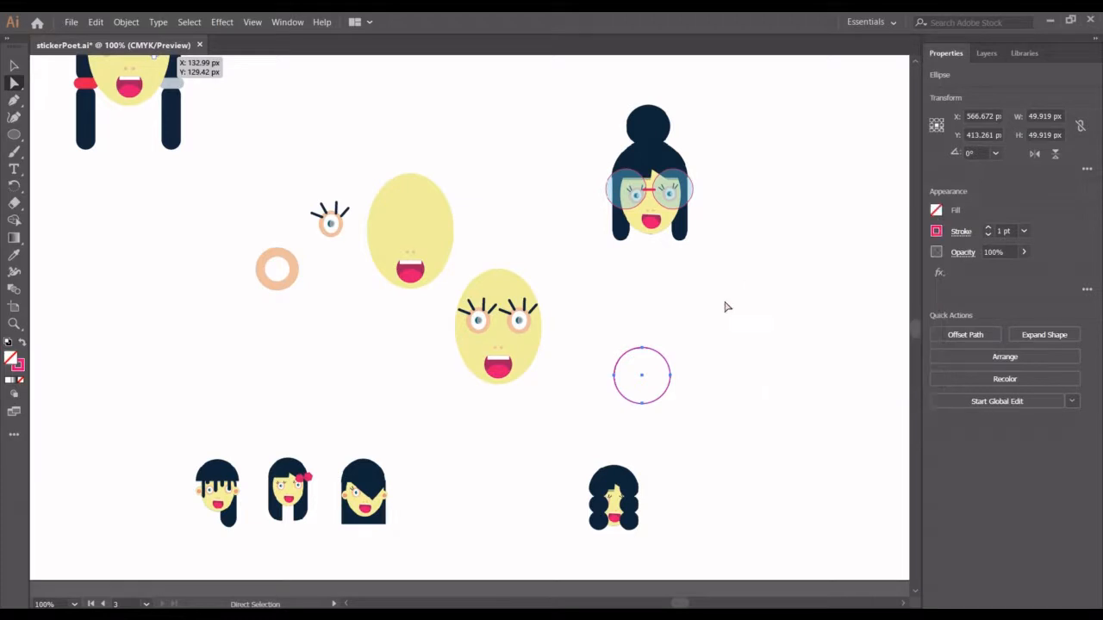
- Restack the strokeless circle on the pink outline, group the two as a lens and place it over the face's left eye
left_click_drag(711, 417, 637, 372)
left_click_drag(610, 317, 681, 432)
key("ctrl+g")
left_click_drag(642, 375, 471, 321)
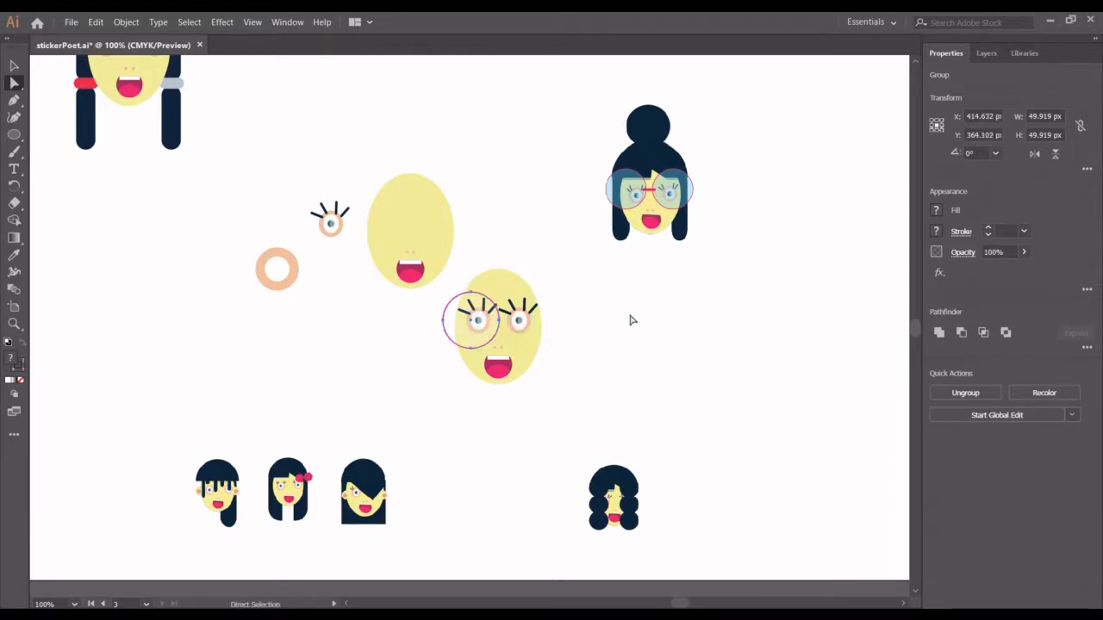
- Set the opacity of the strokeless white circle inside the lens group to 57%
left_click(779, 358)
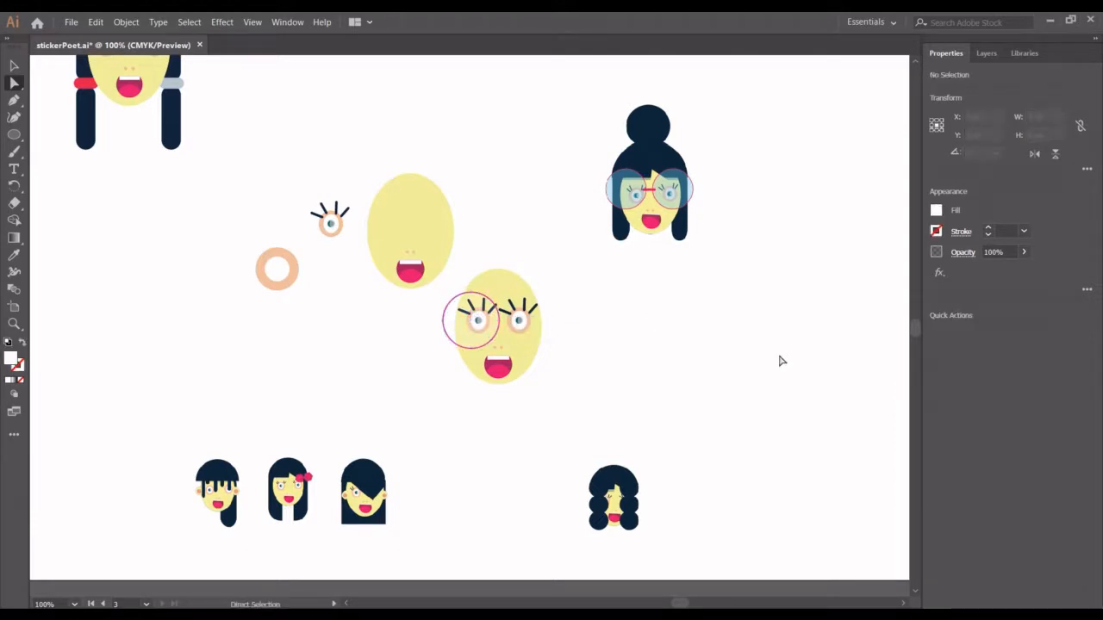
left_click(463, 330)
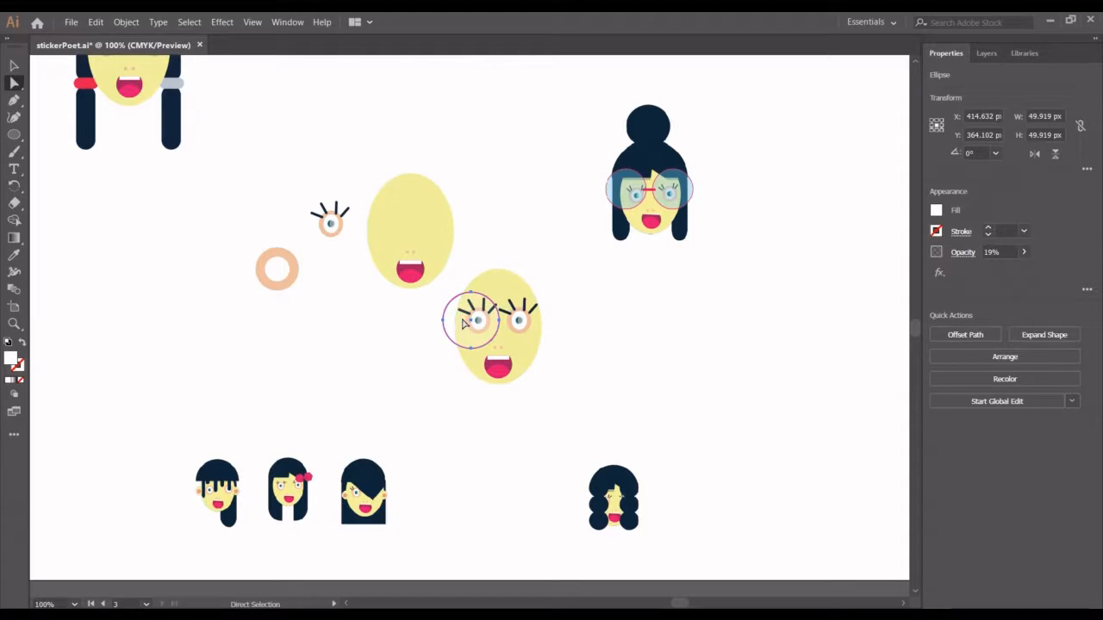
left_click(1024, 251)
left_click_drag(978, 271, 998, 270)
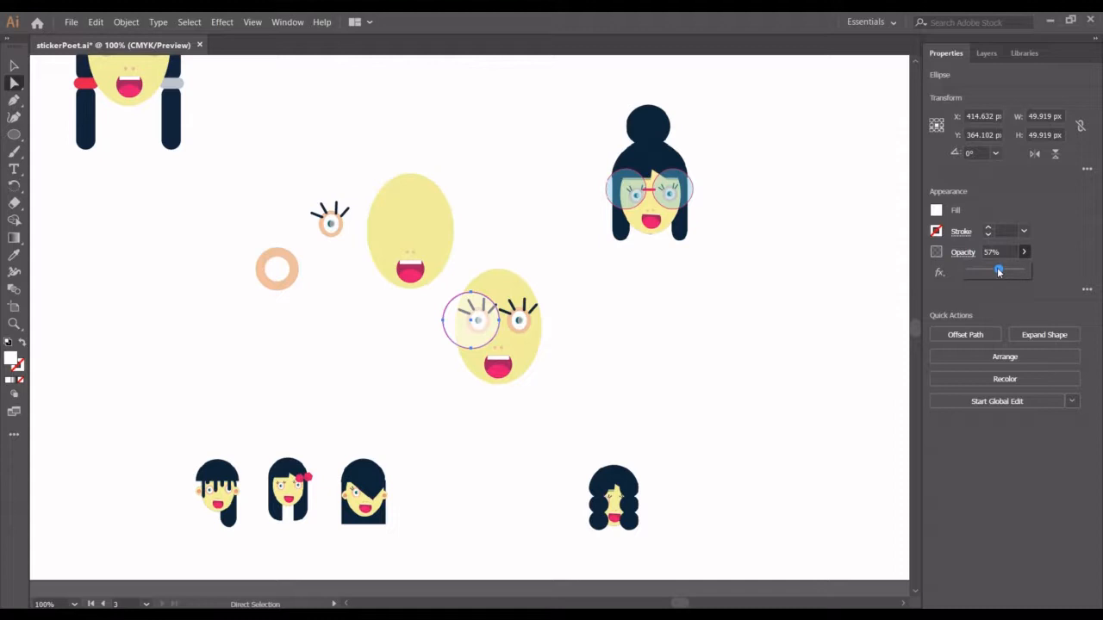
left_click(784, 277)
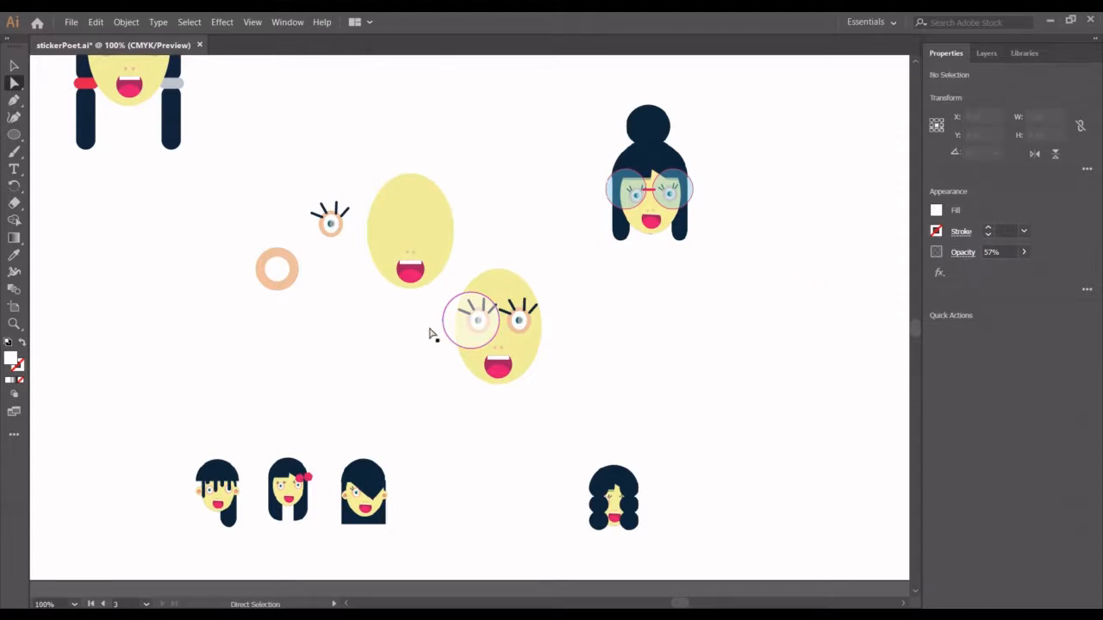
- Try duplicating only the translucent circle onto the other eye, and delete the extra copy
left_click(474, 334)
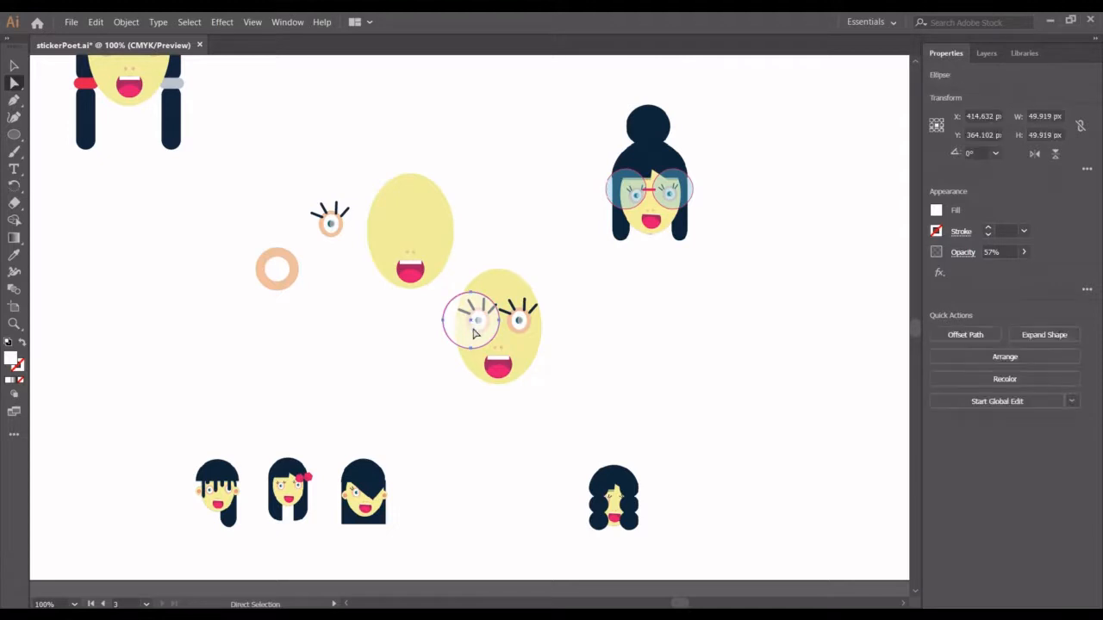
key("ctrl+c")
key("ctrl+f")
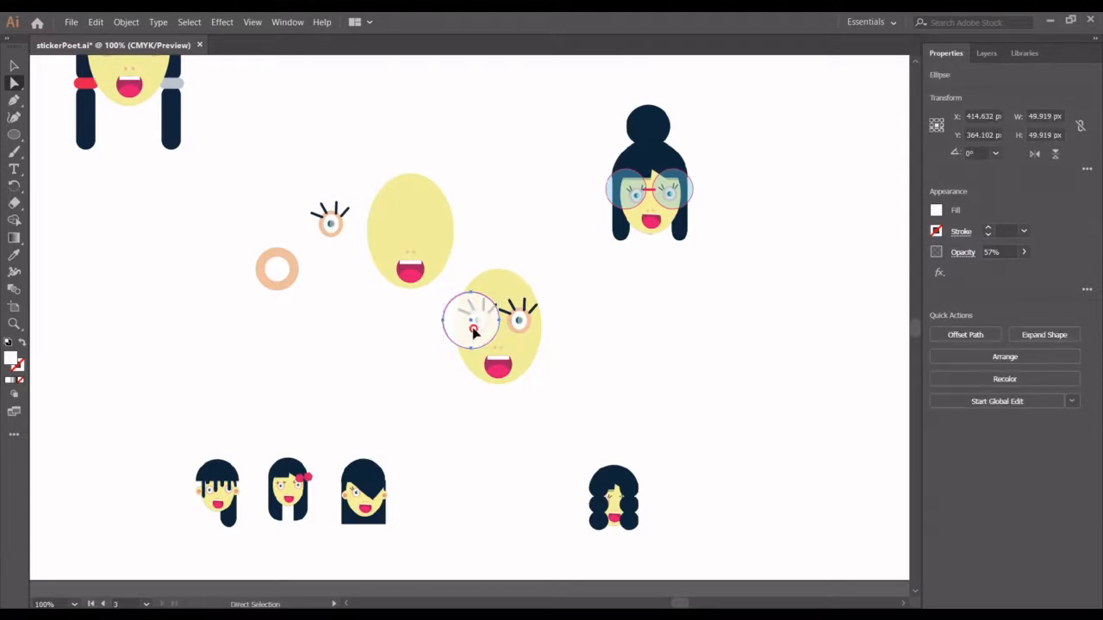
left_click_drag(474, 333, 531, 330)
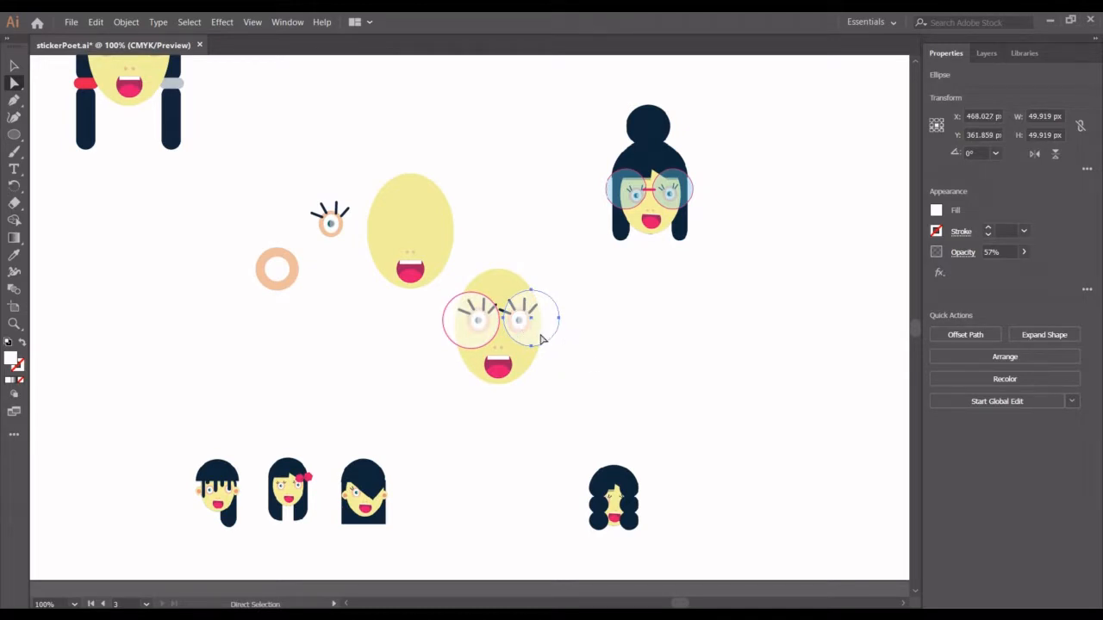
key("ctrl+c")
key("ctrl+z")
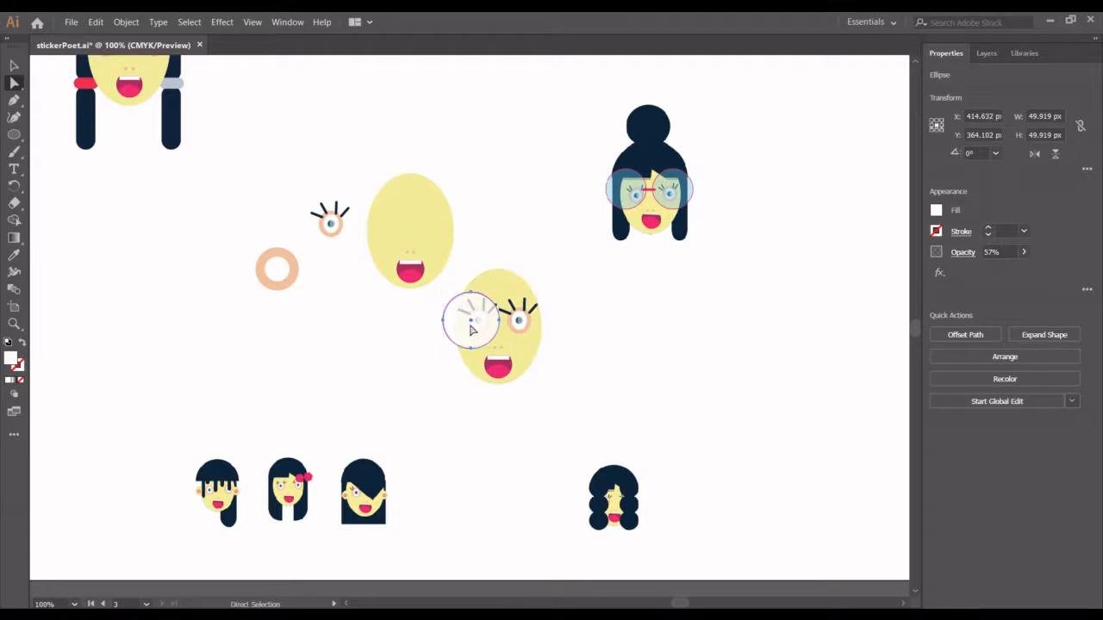
left_click_drag(466, 324, 672, 409)
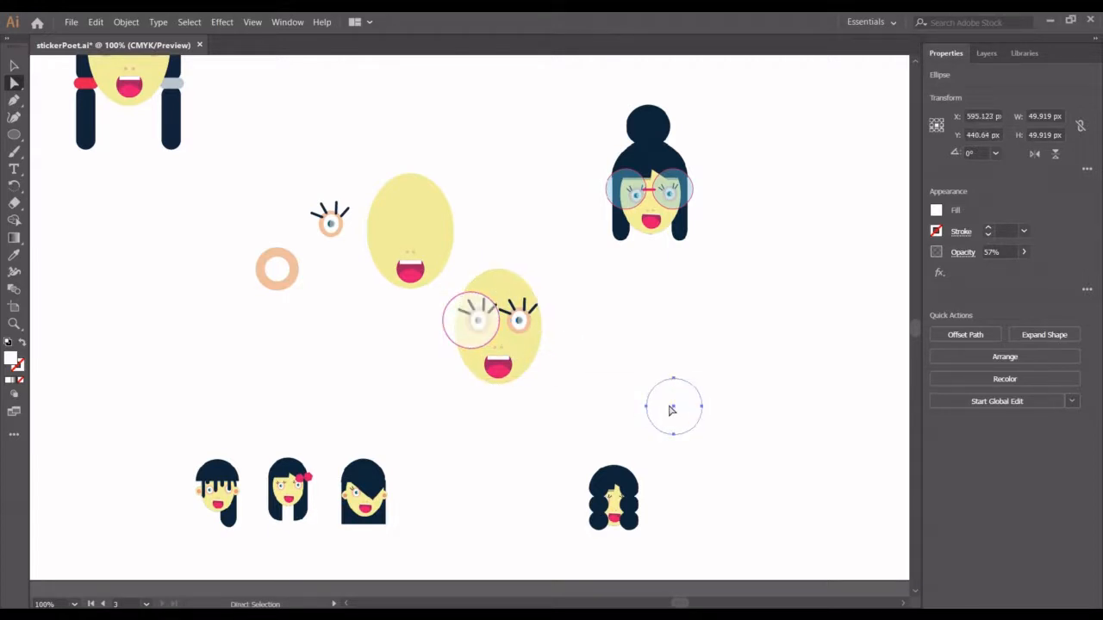
key("Delete")
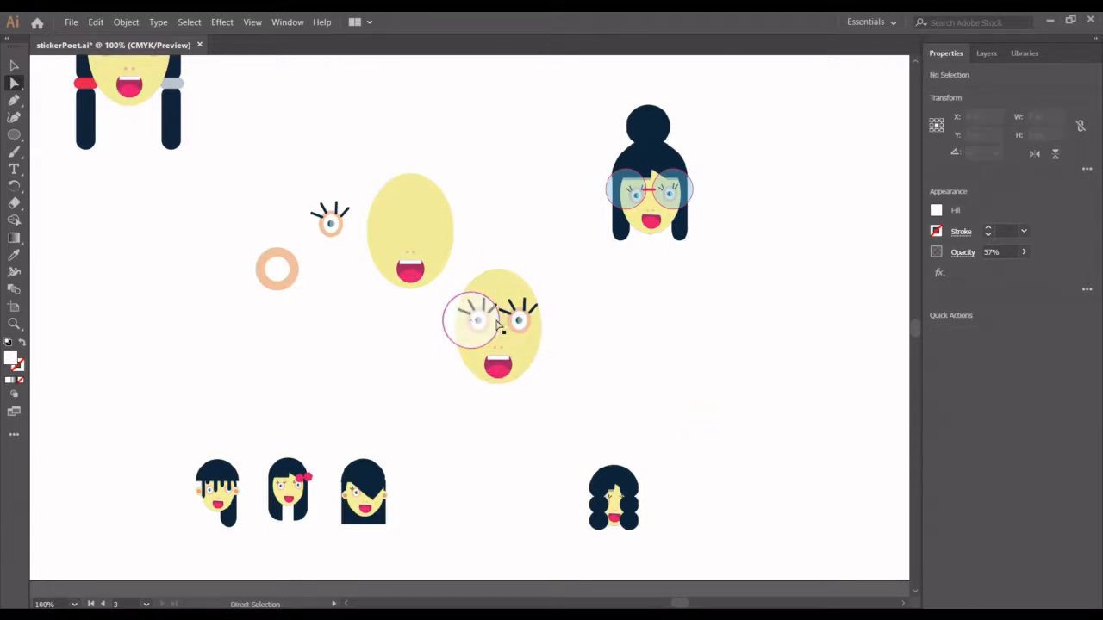
- Move the grouped lens off the face onto the blank canvas beside it
left_click(14, 66)
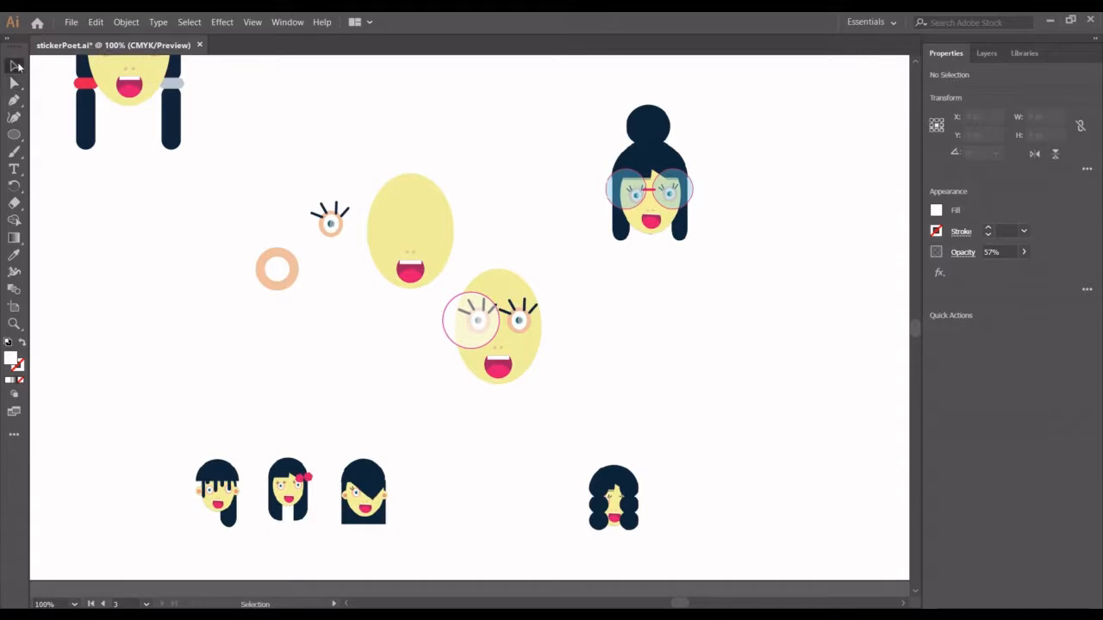
left_click_drag(458, 313, 645, 362)
key("a")
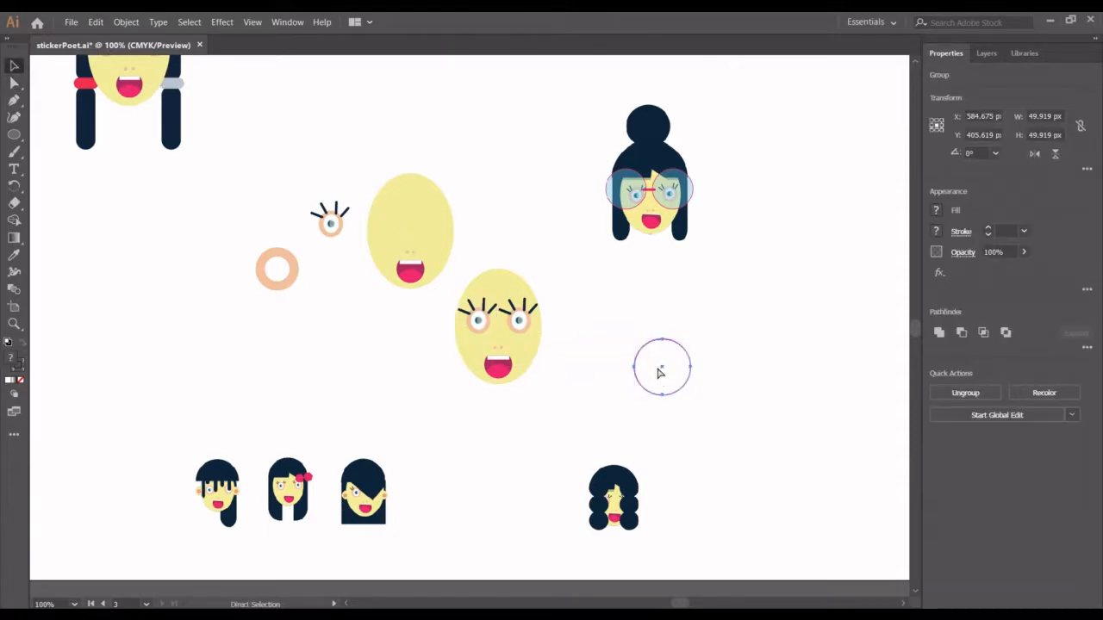
key("v")
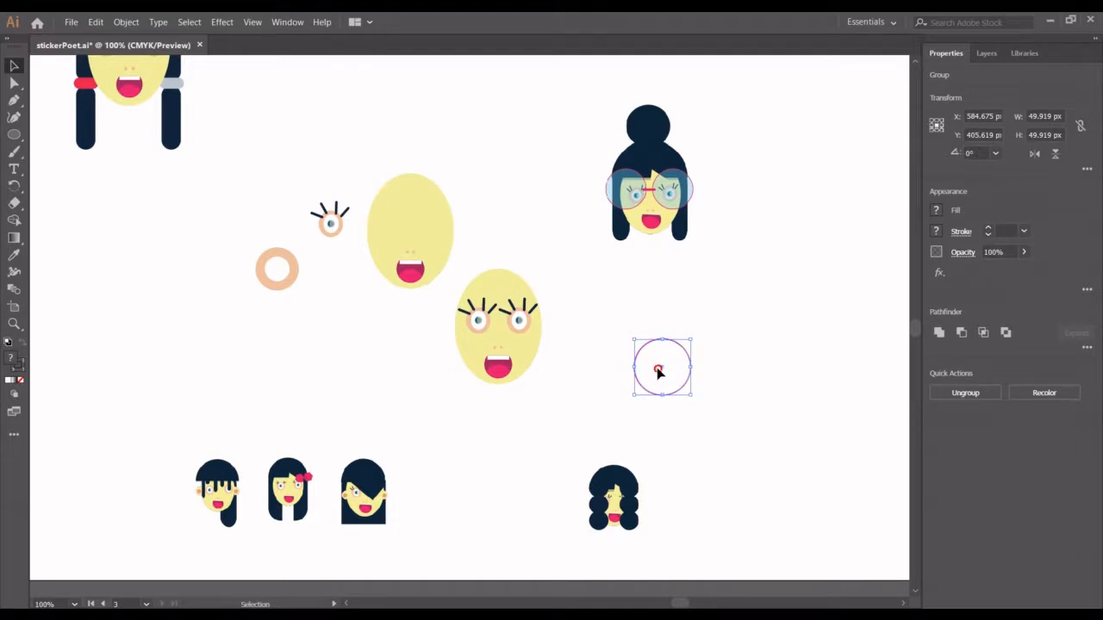
left_click(714, 373)
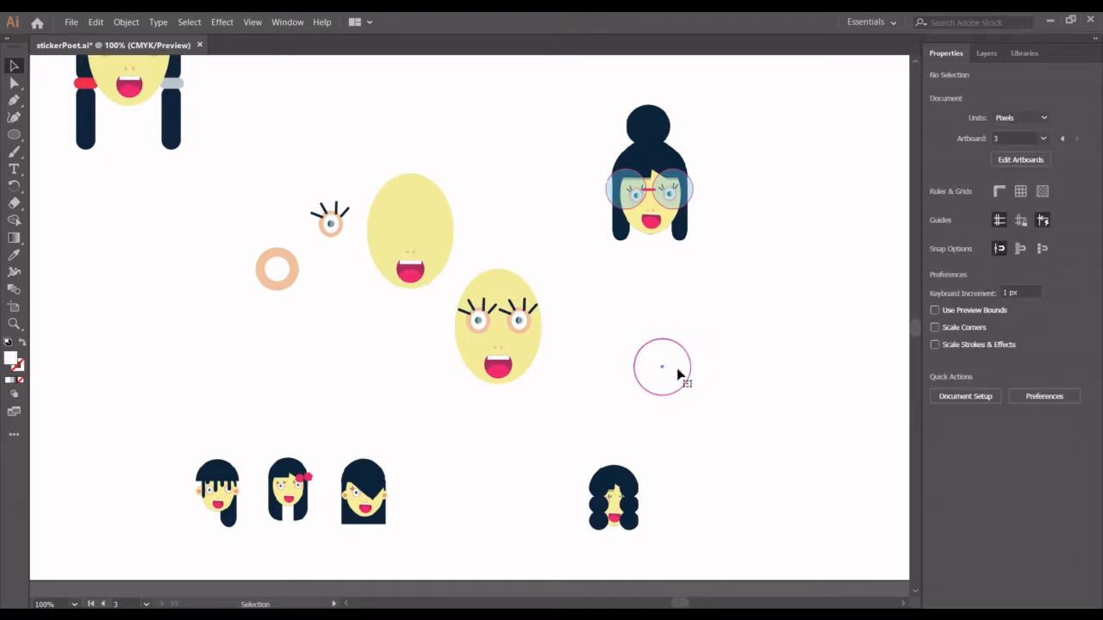
- Duplicate the lens group horizontally 60 px to the right to form the second lens
left_click(678, 373)
key("alt+shift+Right")
key("shift+Right")
key("shift+Right")
key("shift+Right")
key("shift+Right")
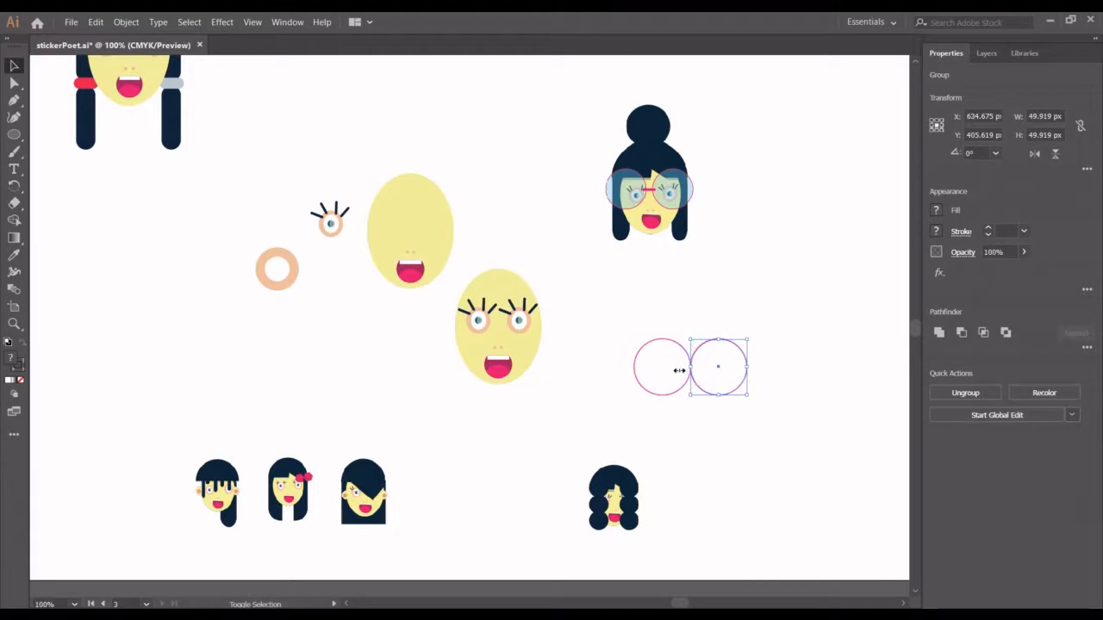
key("shift+Right")
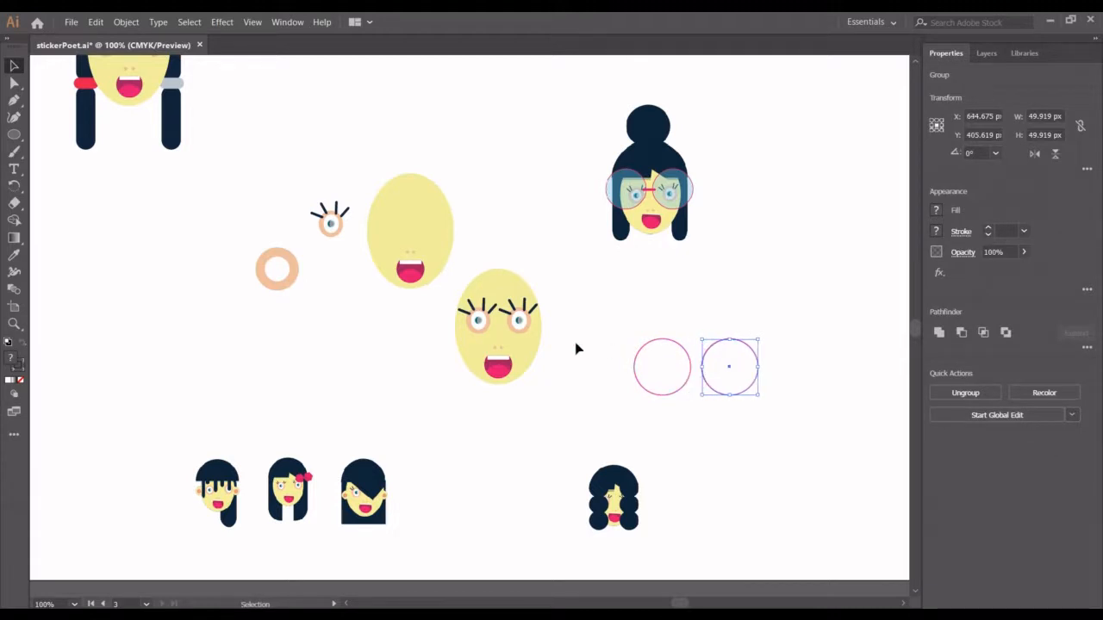
key("ctrl+shift+a")
- Draw a bridge rectangle about 18 by 6 px between the two lenses and round its corners
left_click(12, 136)
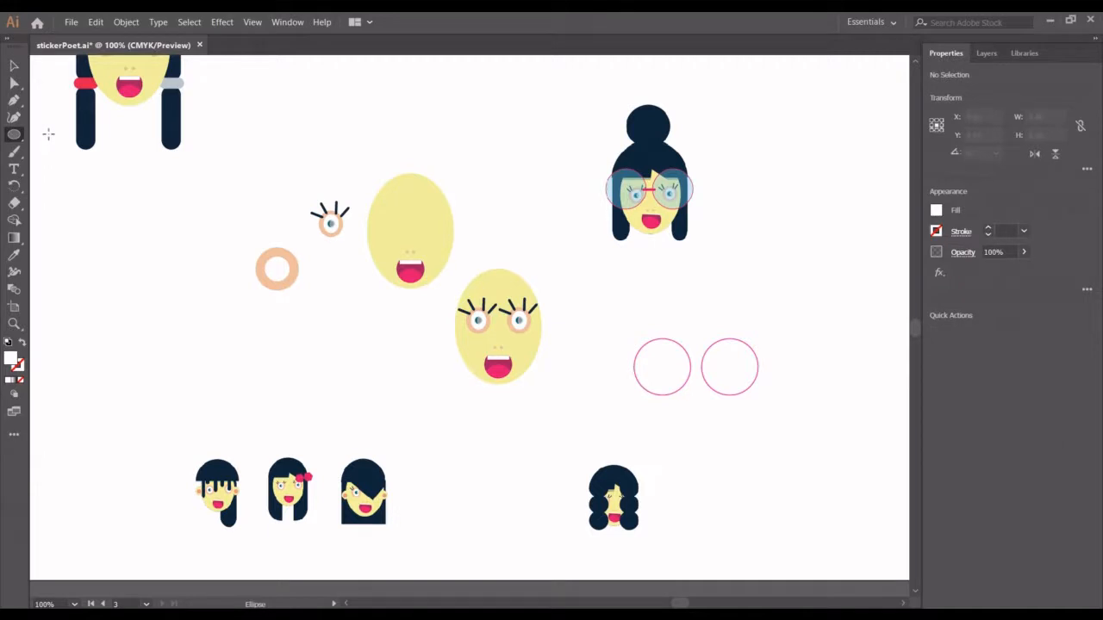
left_click_drag(12, 136, 78, 135)
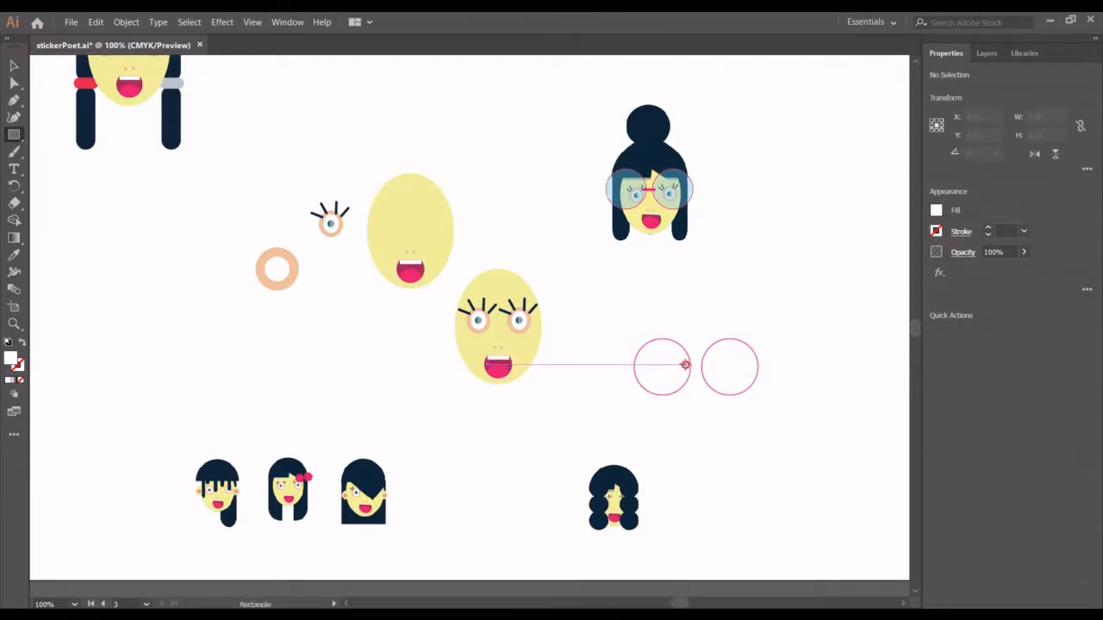
left_click_drag(685, 366, 706, 372)
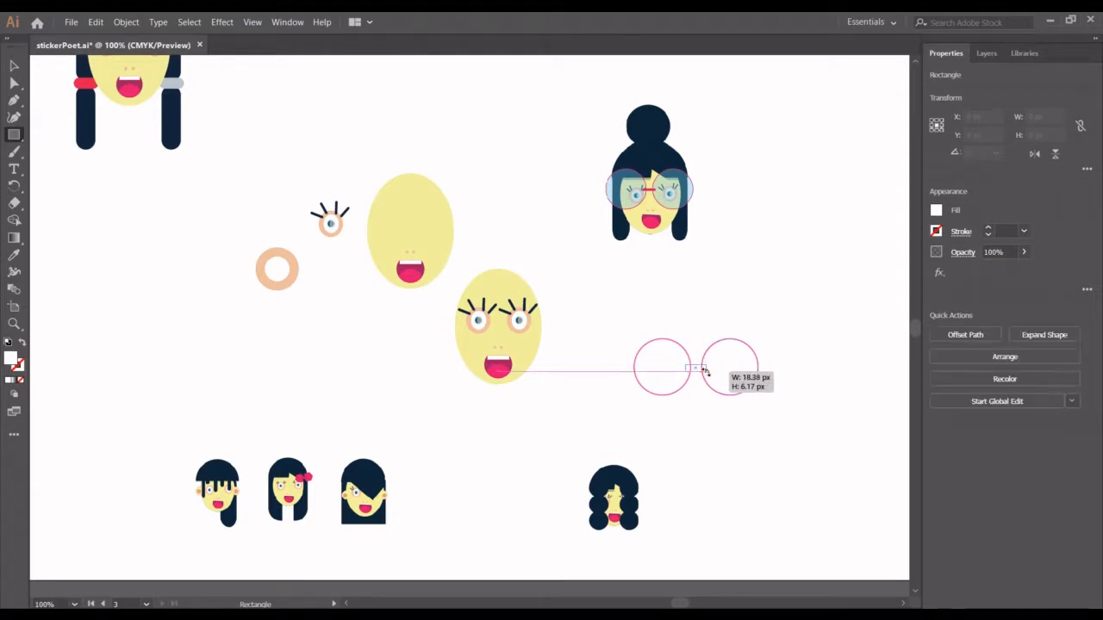
left_click(13, 66)
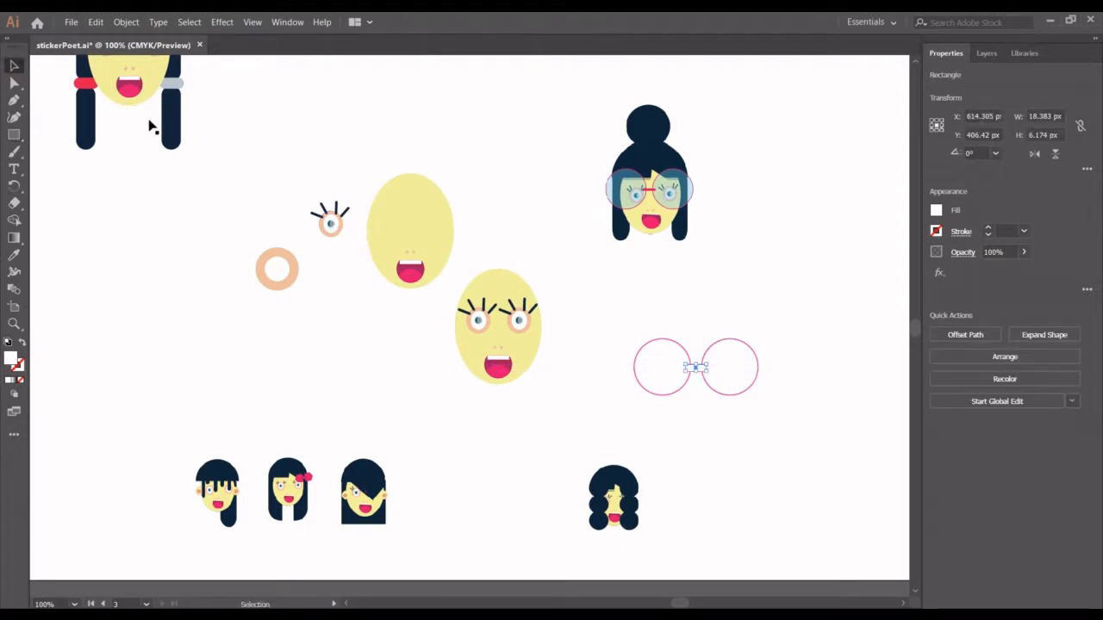
left_click(14, 82)
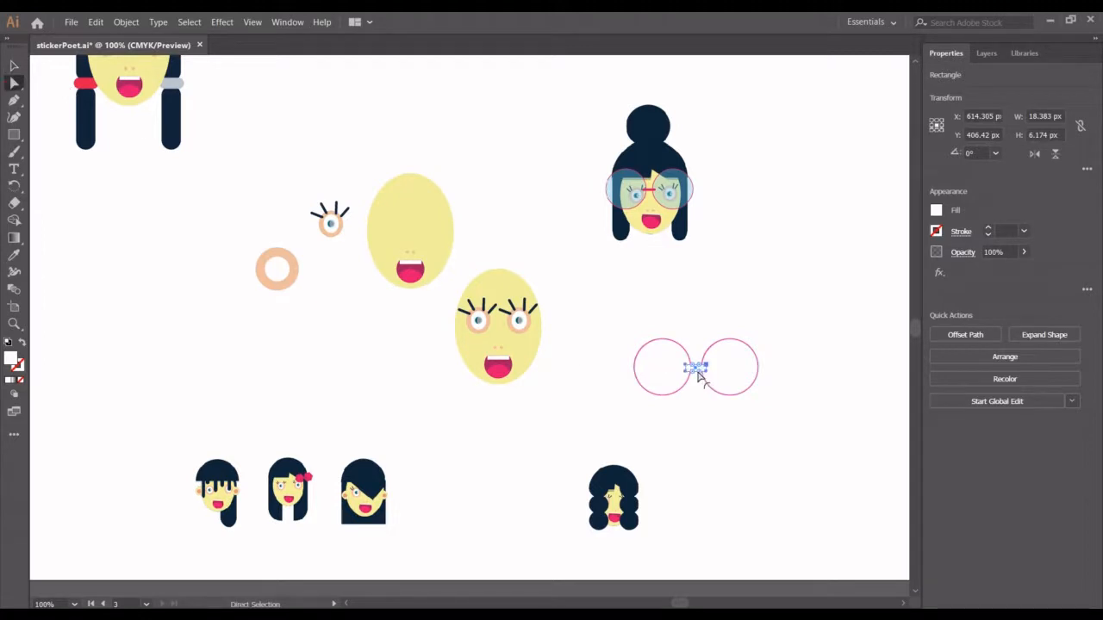
left_click_drag(697, 371, 661, 371)
- Fill the glasses' bridge with the pink swatch, undoing any accidental colour sampling
left_click(14, 255)
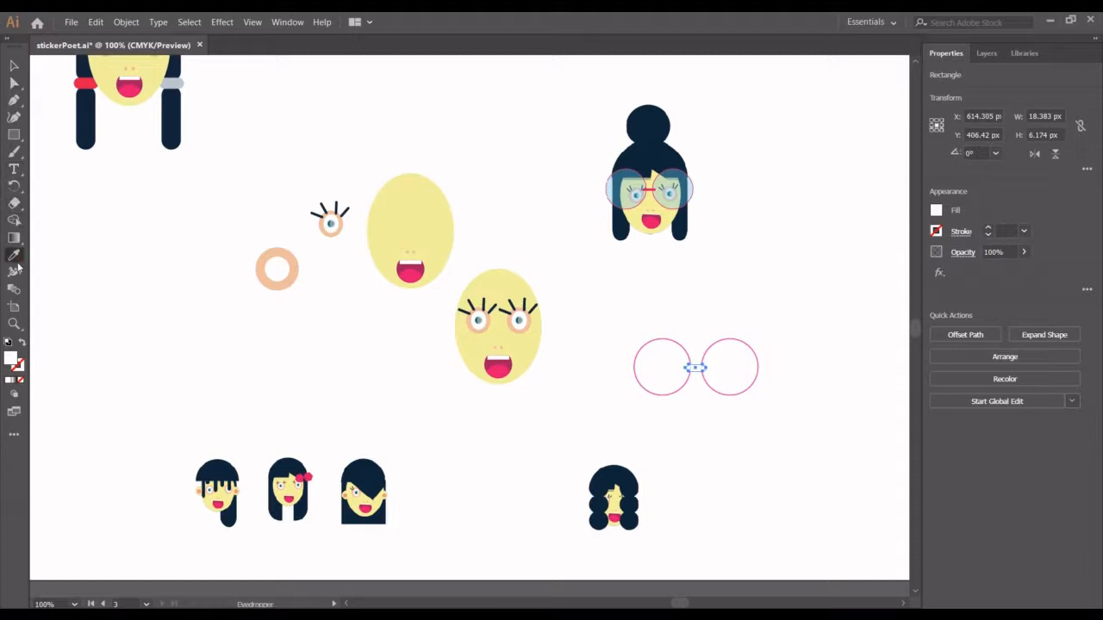
left_click(933, 212)
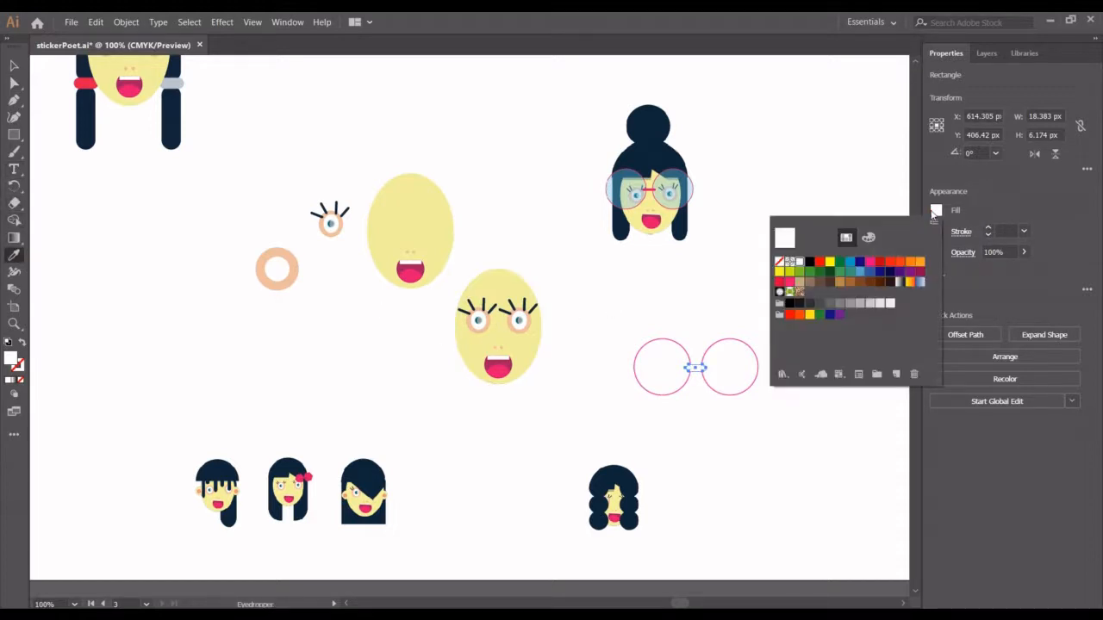
left_click(869, 264)
left_click(16, 66)
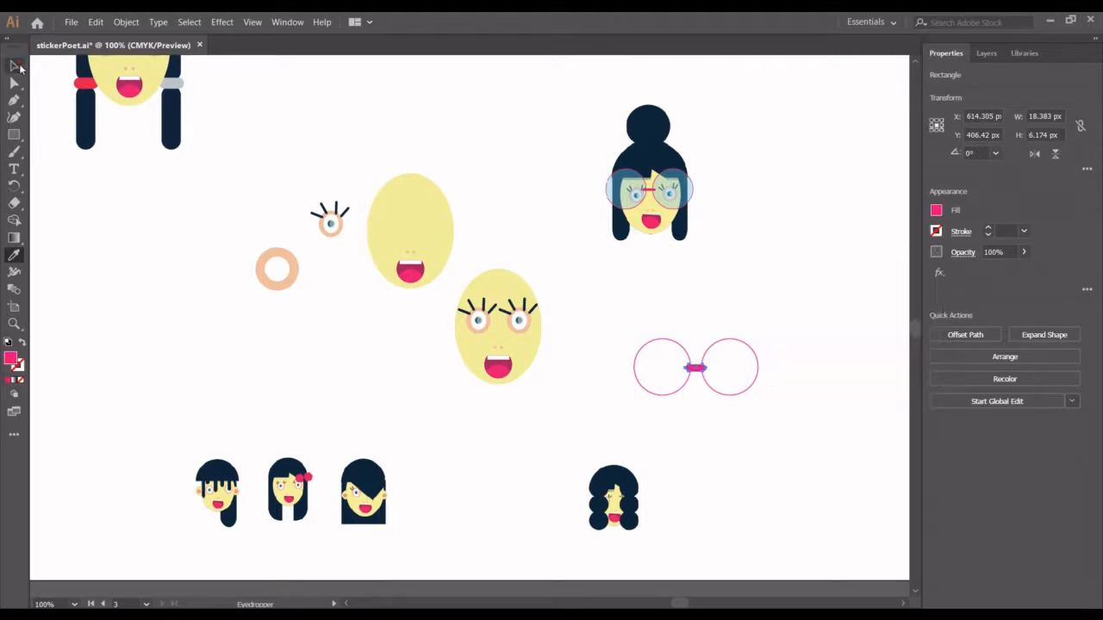
left_click(506, 145)
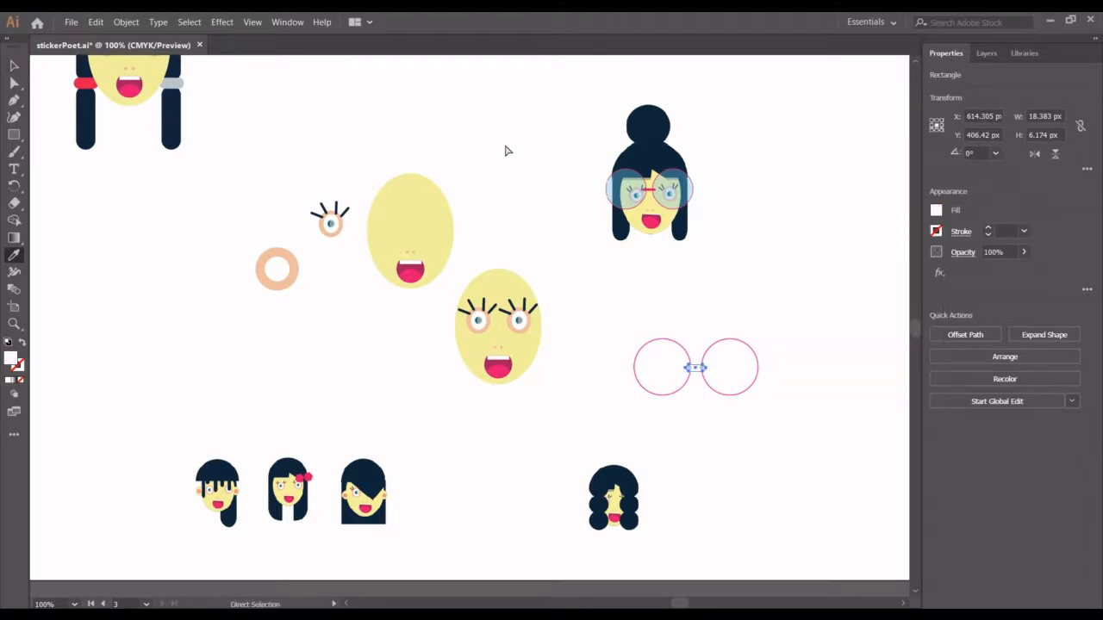
key("ctrl+z")
left_click(16, 67)
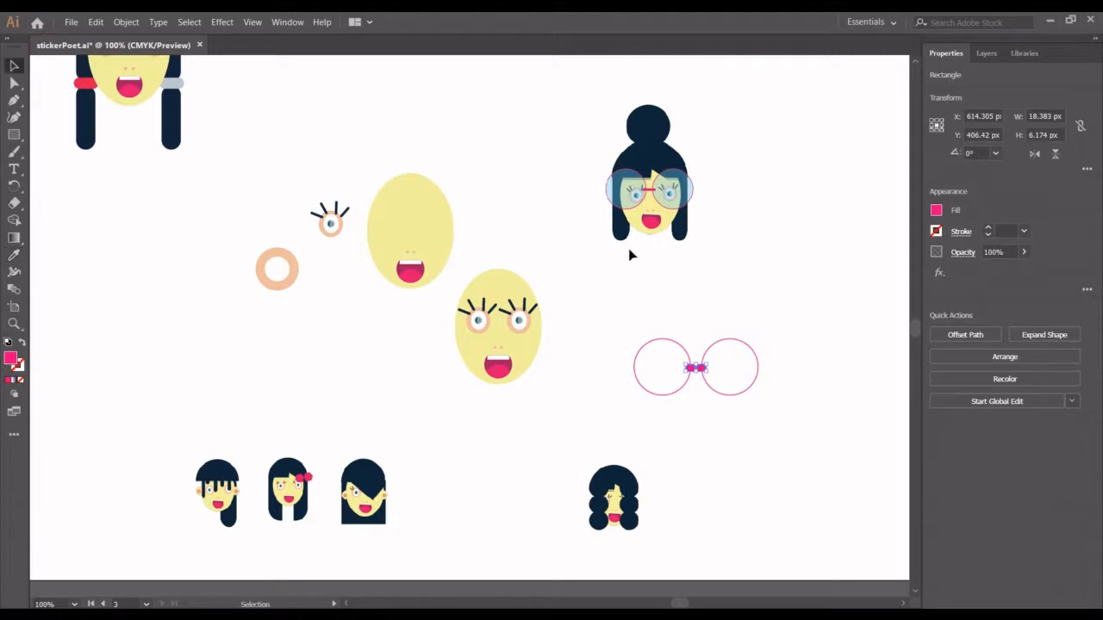
- Group the lenses and bridge, test the glasses over the eyes, and move them back to blank canvas
left_click_drag(639, 313, 525, 332)
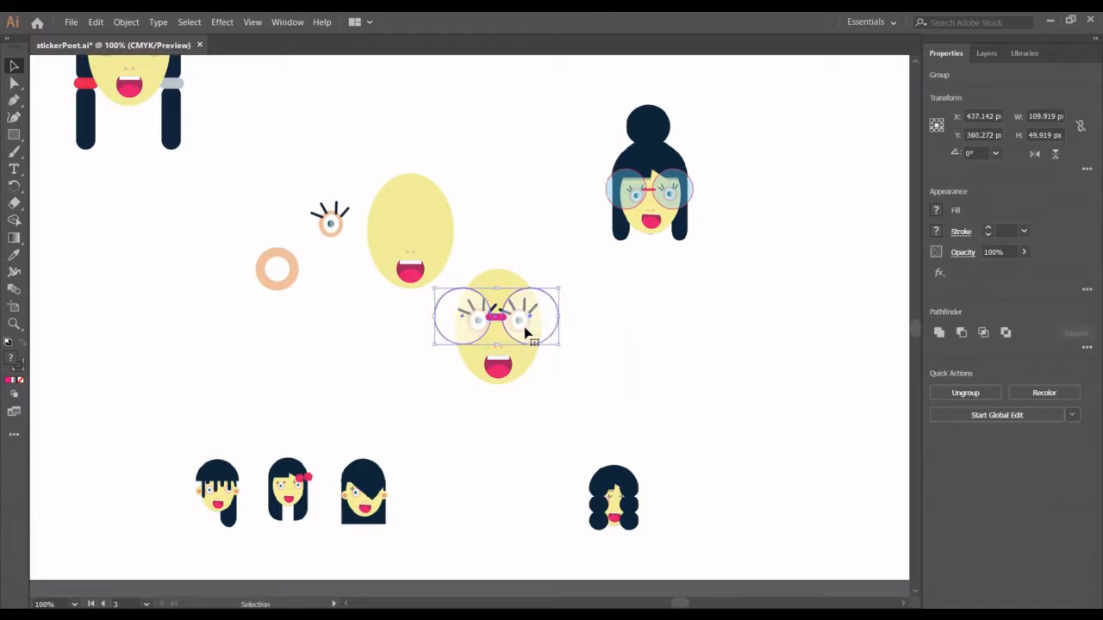
left_click(600, 391)
left_click_drag(517, 320, 751, 353)
left_click(524, 216)
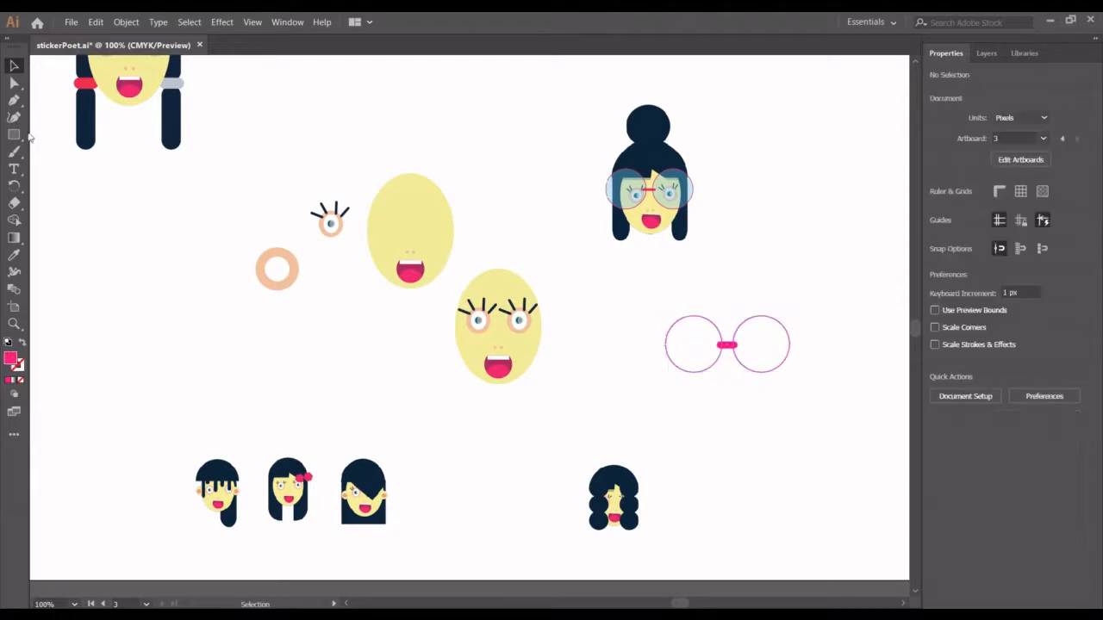
- Draw a pink circle about 91 px across over the upper part of the lashed face
left_click(14, 136)
left_click(41, 152)
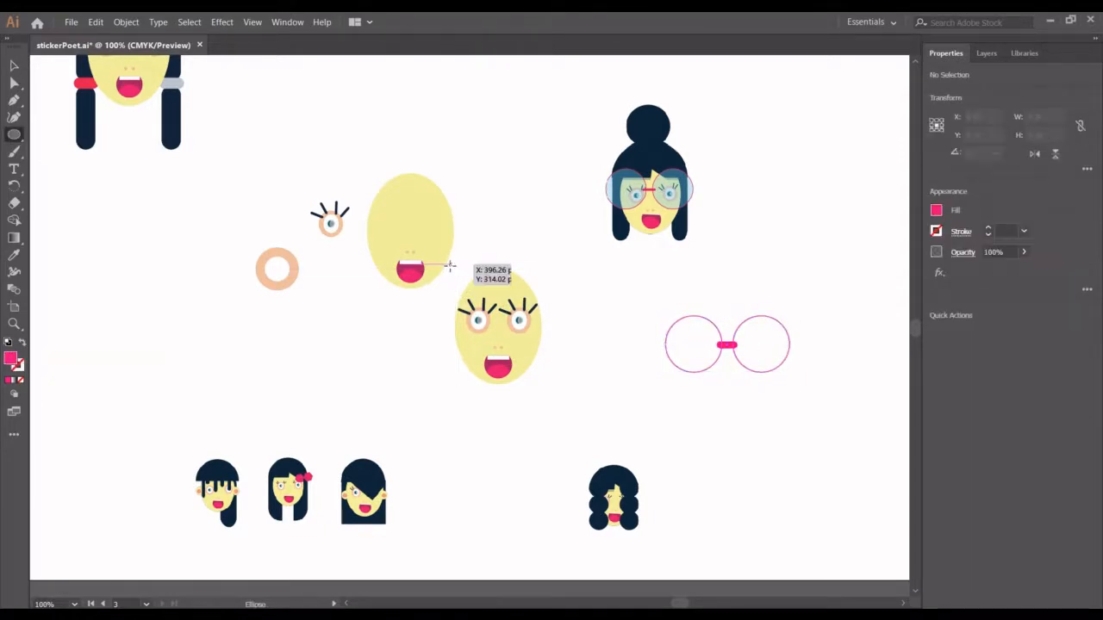
left_click_drag(451, 265, 552, 346)
left_click(14, 66)
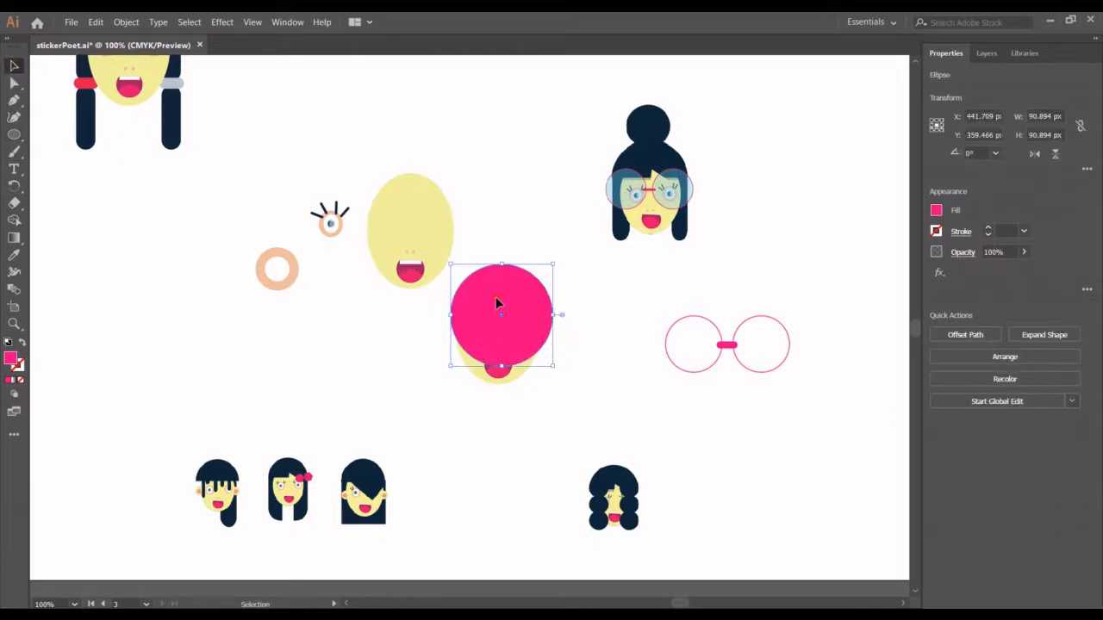
- Cut away the pink circle's lower half with an overlapping rectangle about 123 px wide, and place the remaining dome on the head
left_click_drag(495, 301, 607, 385)
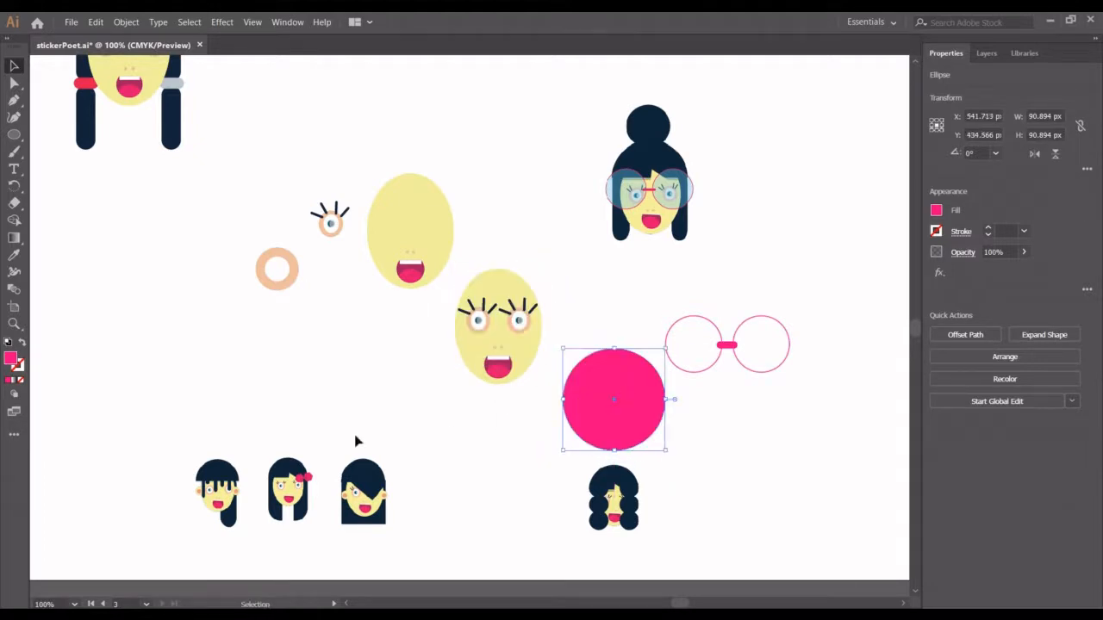
left_click_drag(14, 134, 52, 131)
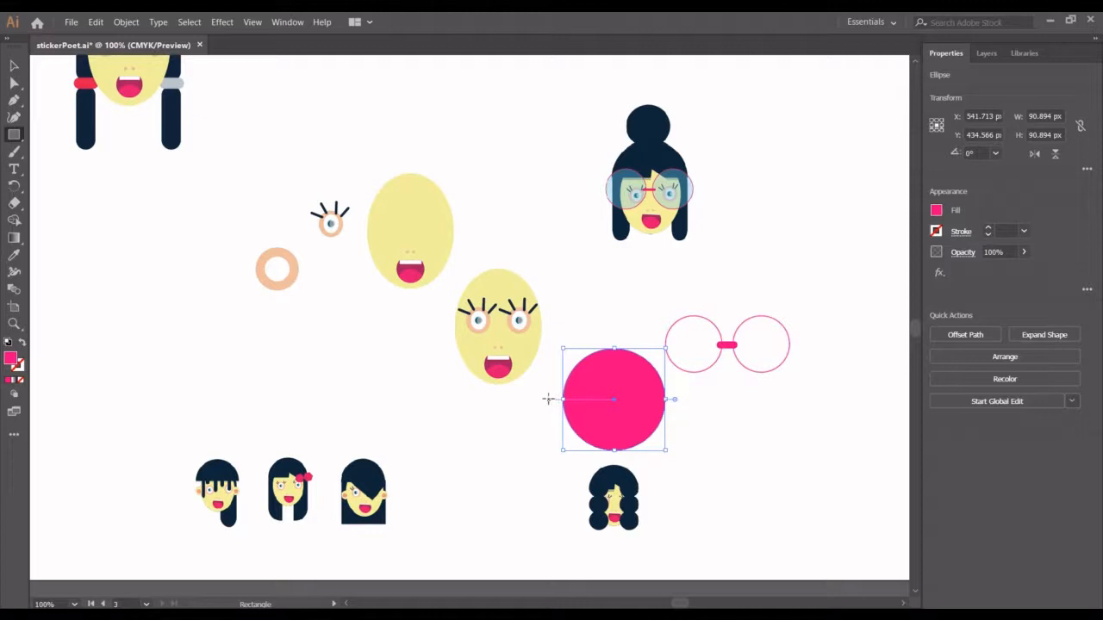
mouse_move(548, 399)
left_mouse_down()
mouse_move(664, 462)
mouse_move(687, 462)
mouse_move(581, 396)
left_mouse_up()
key("v")
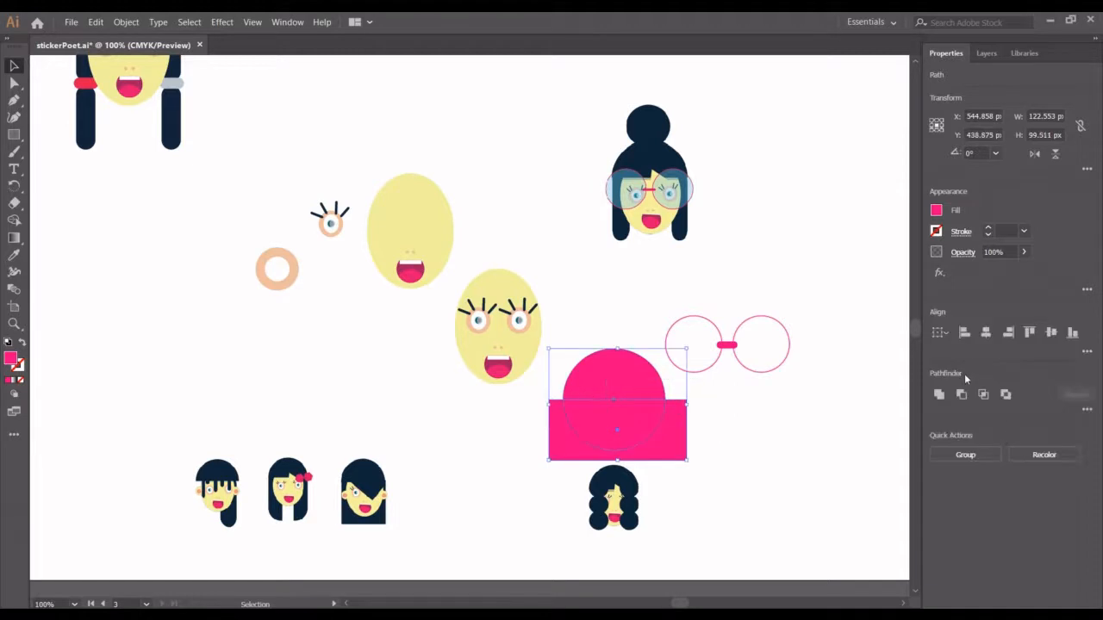
left_click(962, 395)
left_click_drag(587, 367, 496, 284)
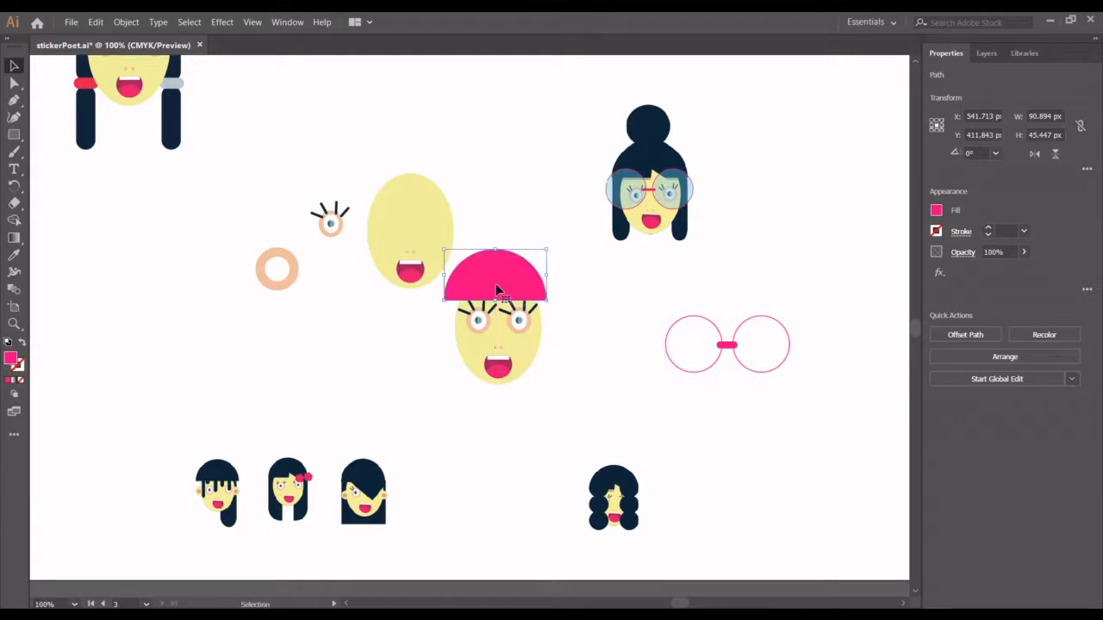
left_click(557, 337)
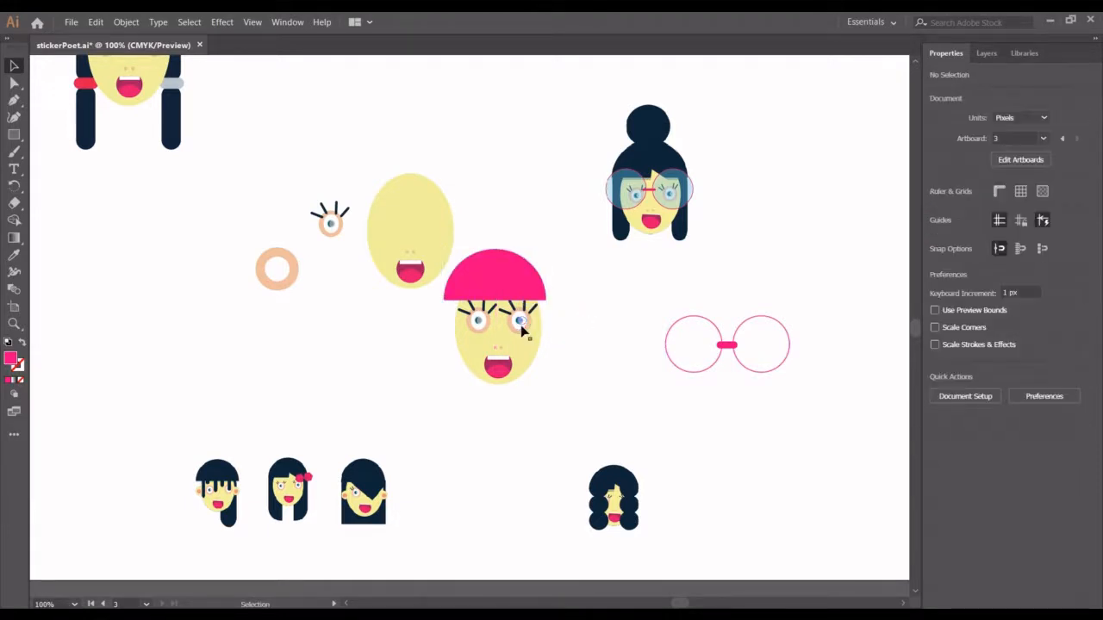
- Lower both lashed eyes 2 px and scale them down slightly together, and bring the pink dome down closer over them
left_click(518, 322)
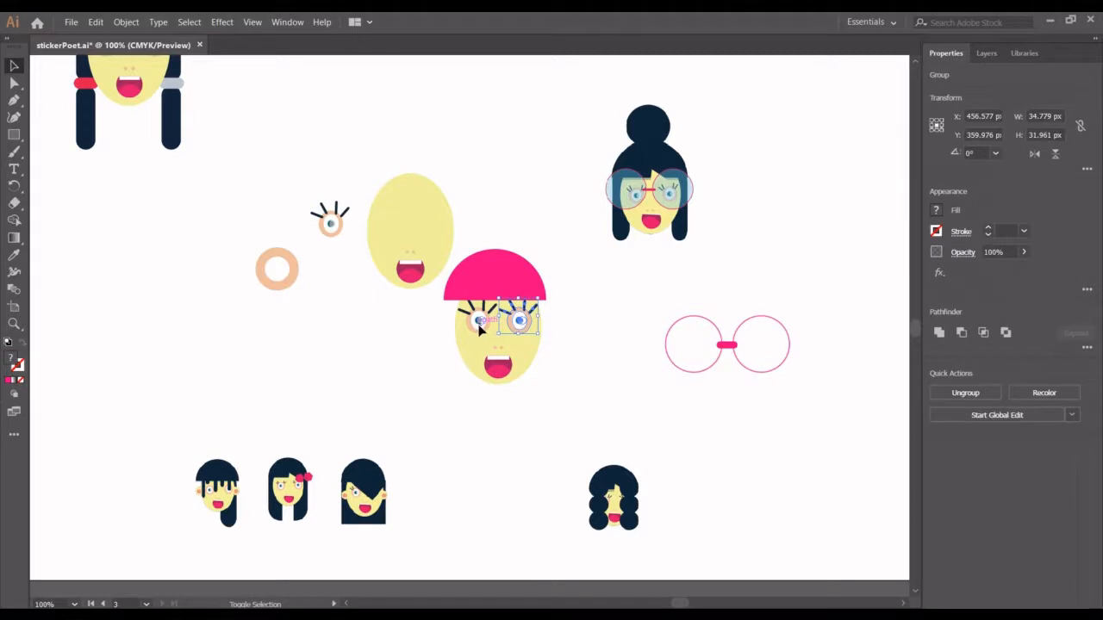
left_click(480, 325, "shift")
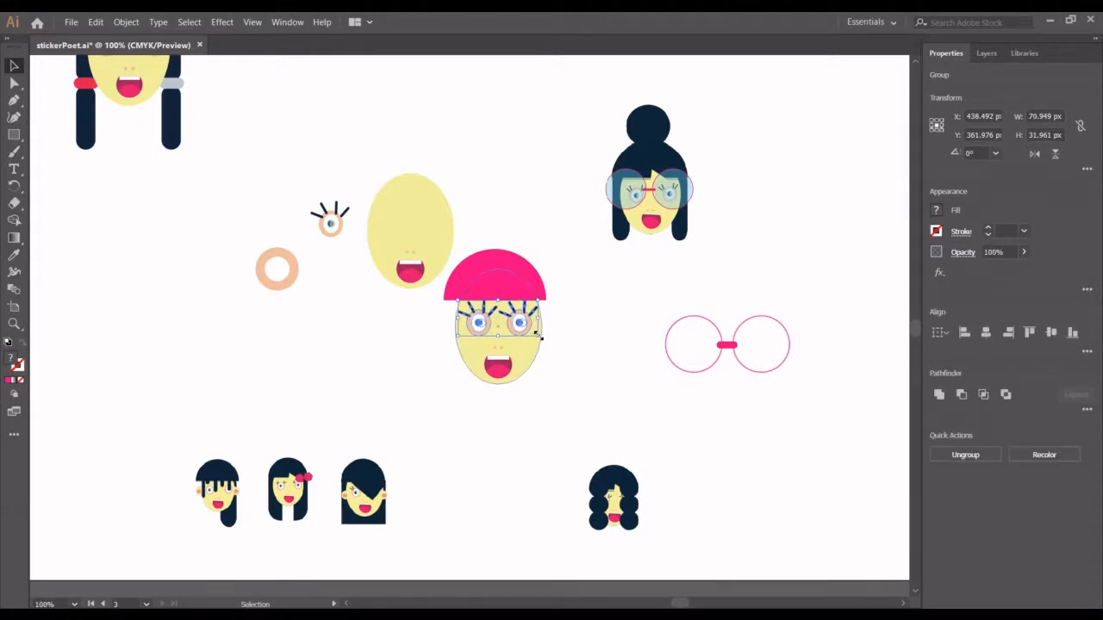
left_click_drag(538, 335, 535, 334)
left_click(593, 309)
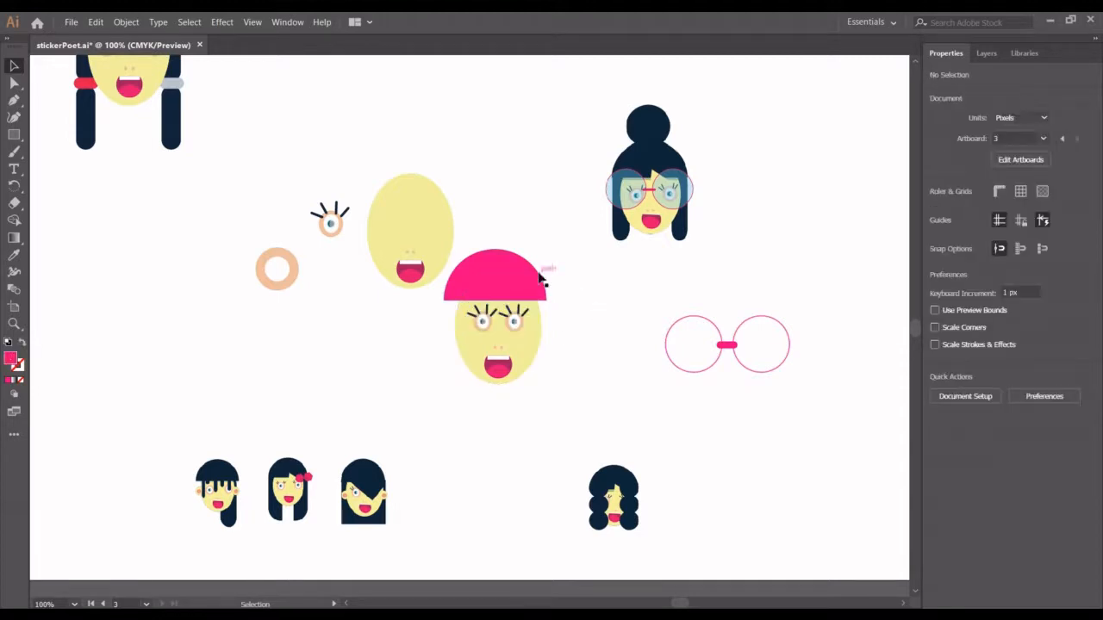
left_click_drag(498, 273, 502, 278)
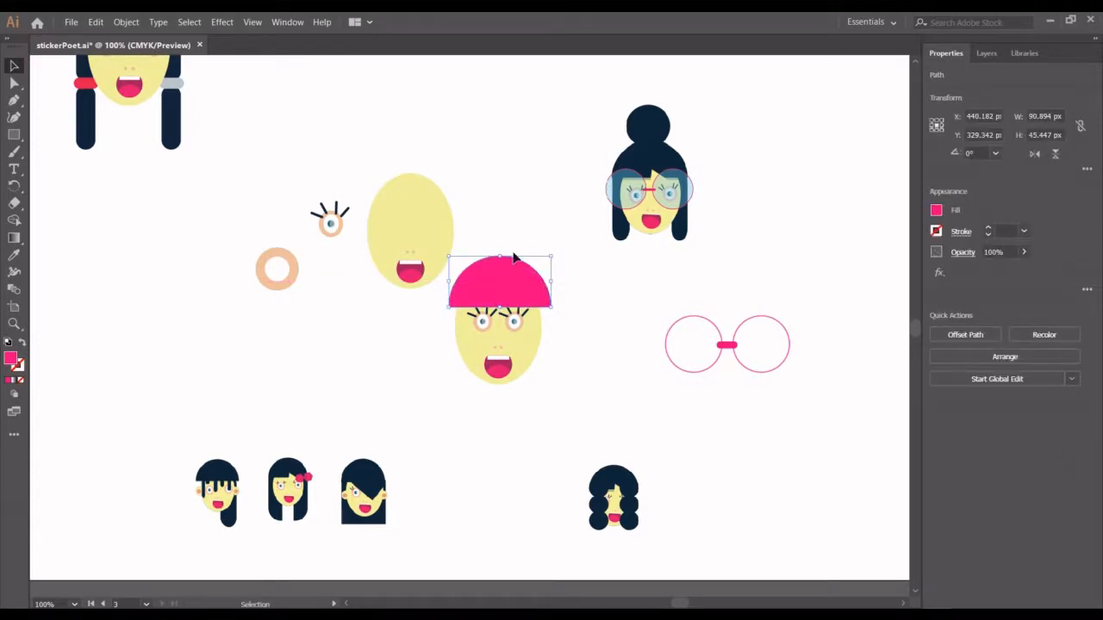
left_click(379, 136)
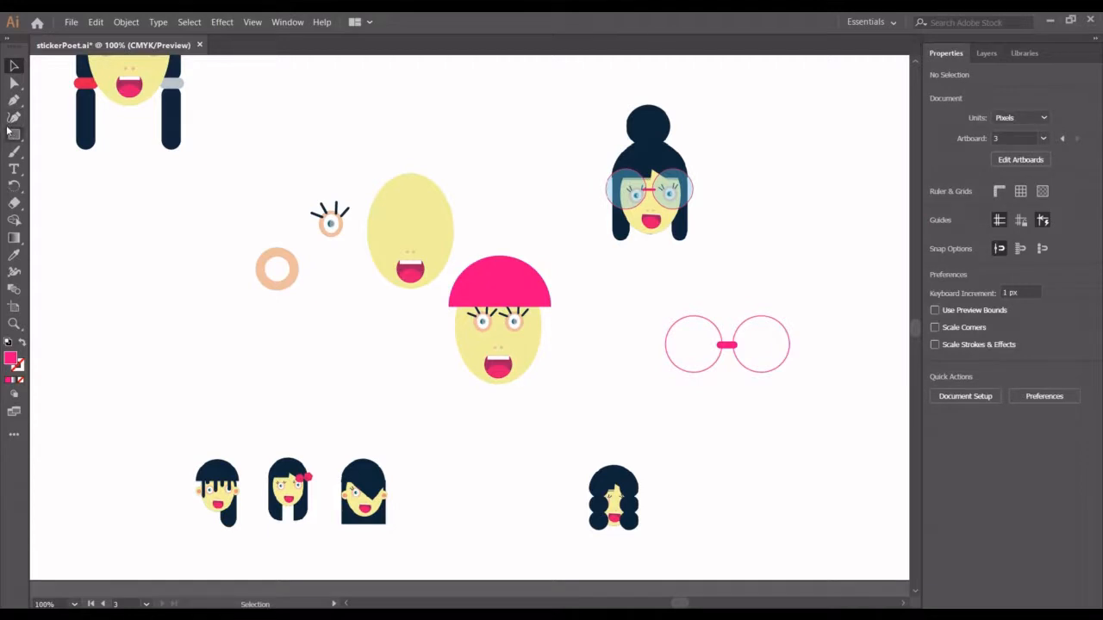
- Draw a pink bun circle about 39 px across on top of the dome and shift it towards the head's centre
left_click_drag(13, 135, 62, 151)
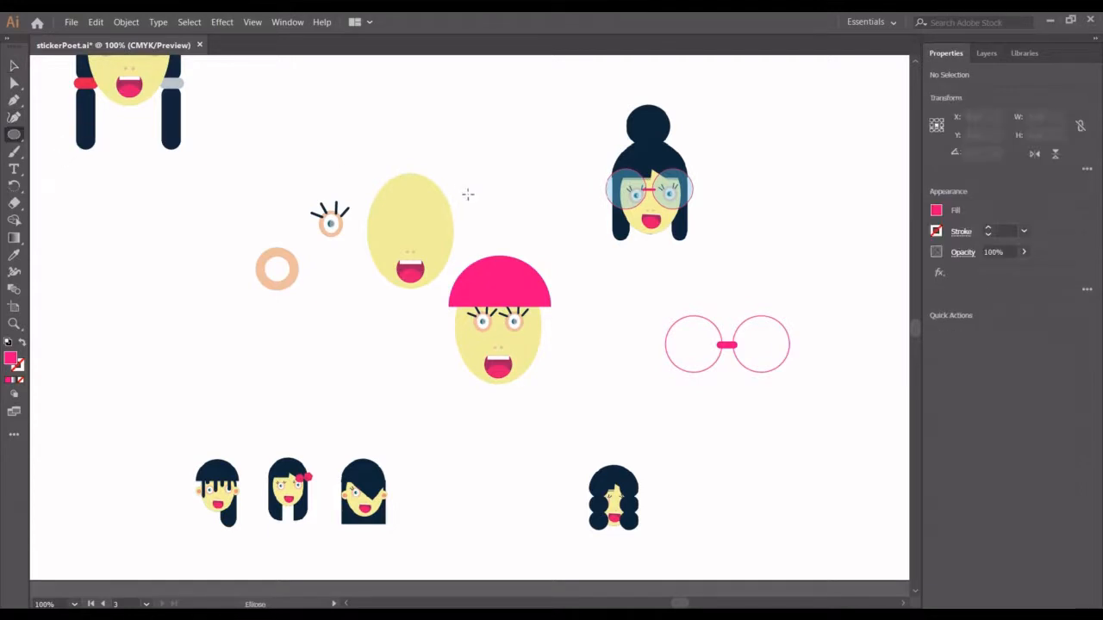
left_click_drag(482, 230, 525, 272)
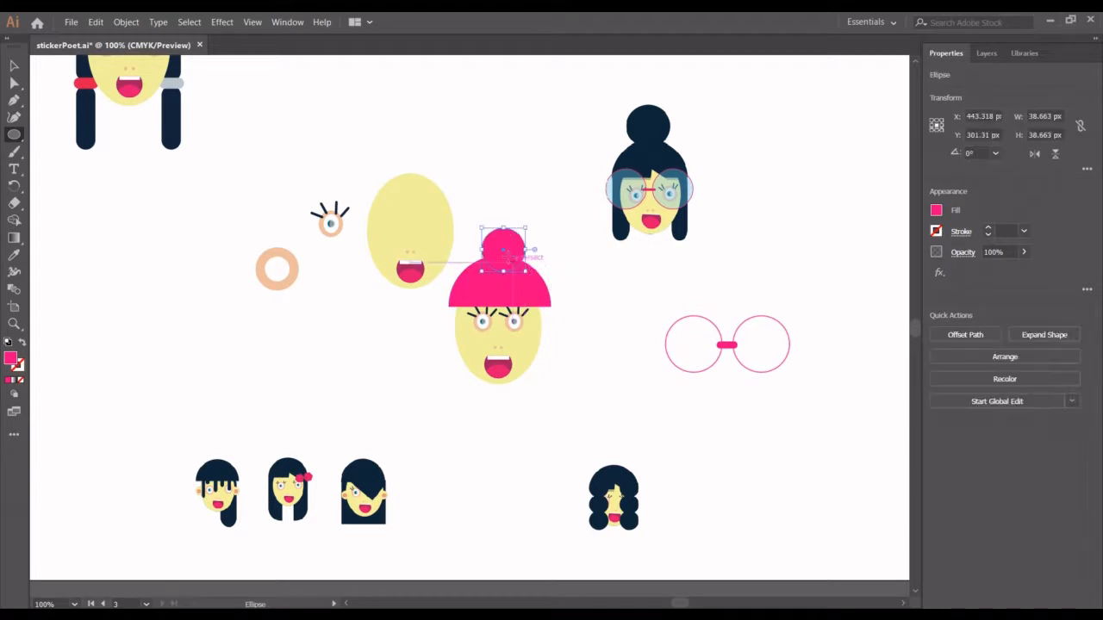
left_click(14, 65)
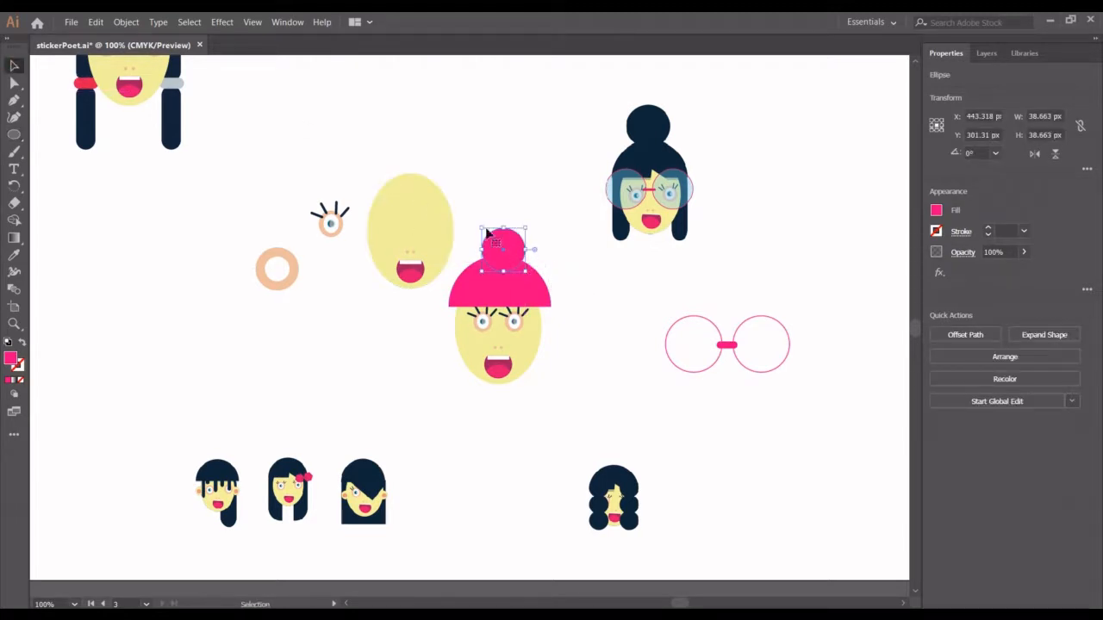
left_click_drag(502, 241, 495, 245)
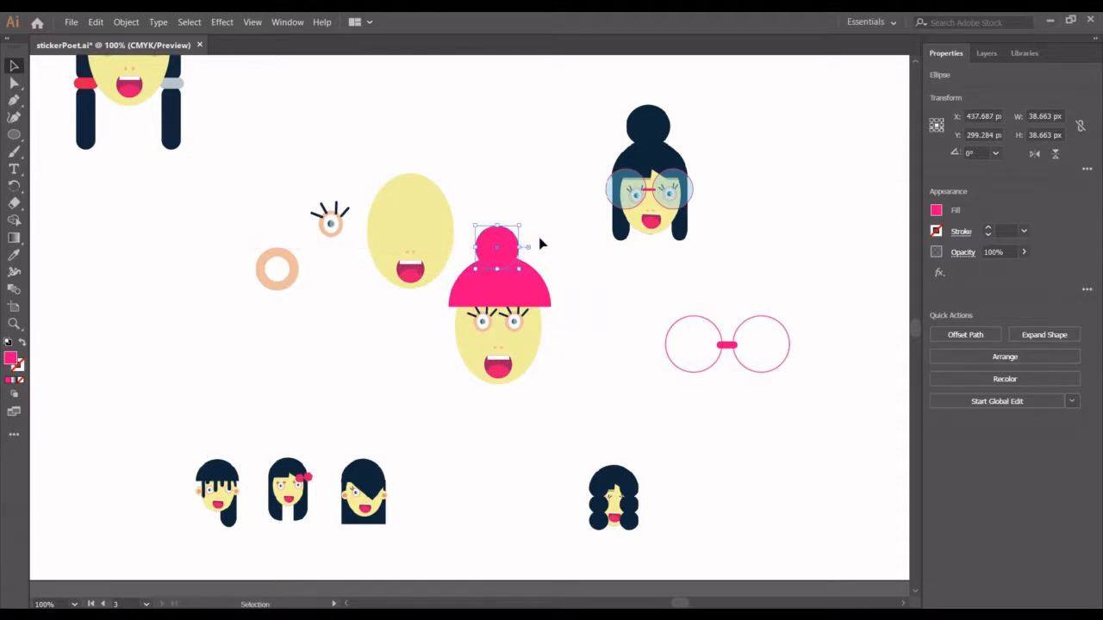
key("Left")
- Align the dome and the bun to each other by their horizontal centres
left_click(497, 285, "shift")
left_click(521, 346, "shift")
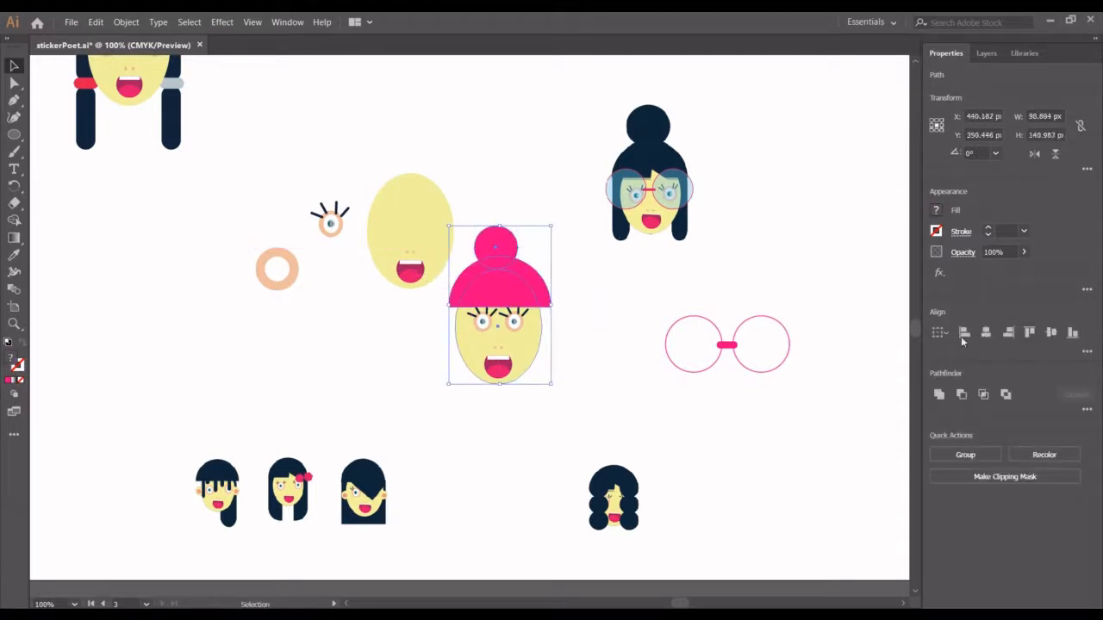
left_click(584, 246)
left_click(497, 281)
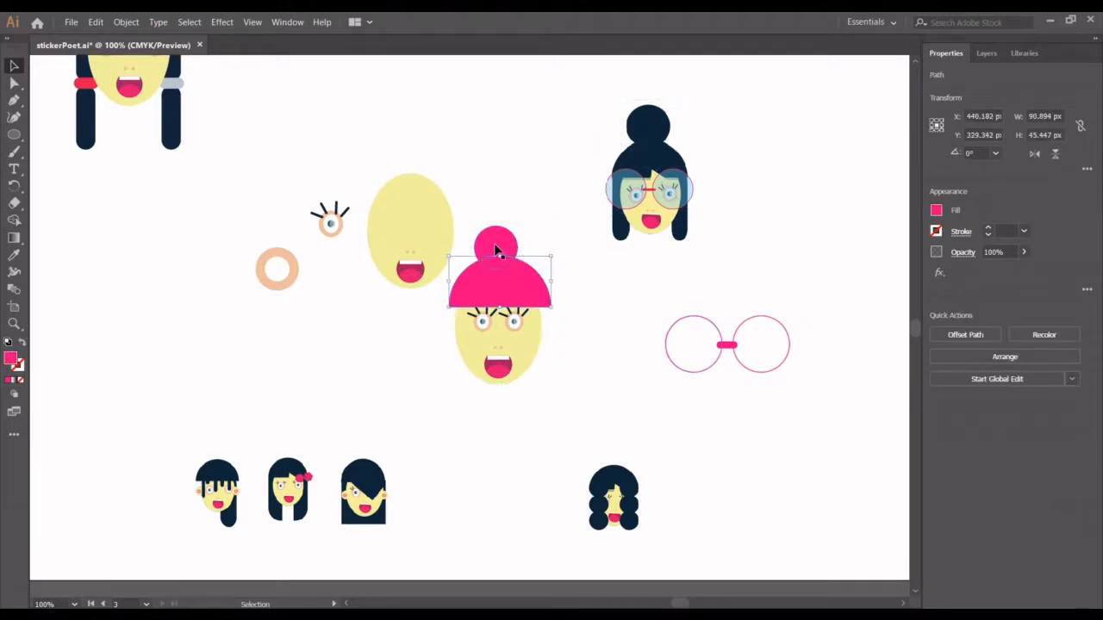
left_click(496, 250, "shift")
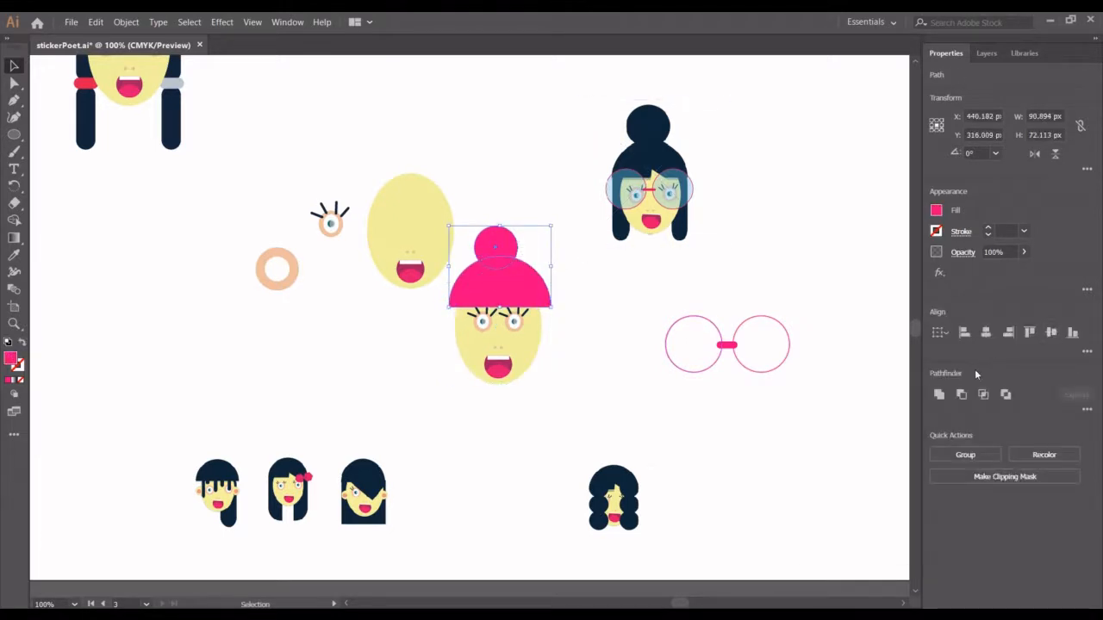
left_click(985, 335)
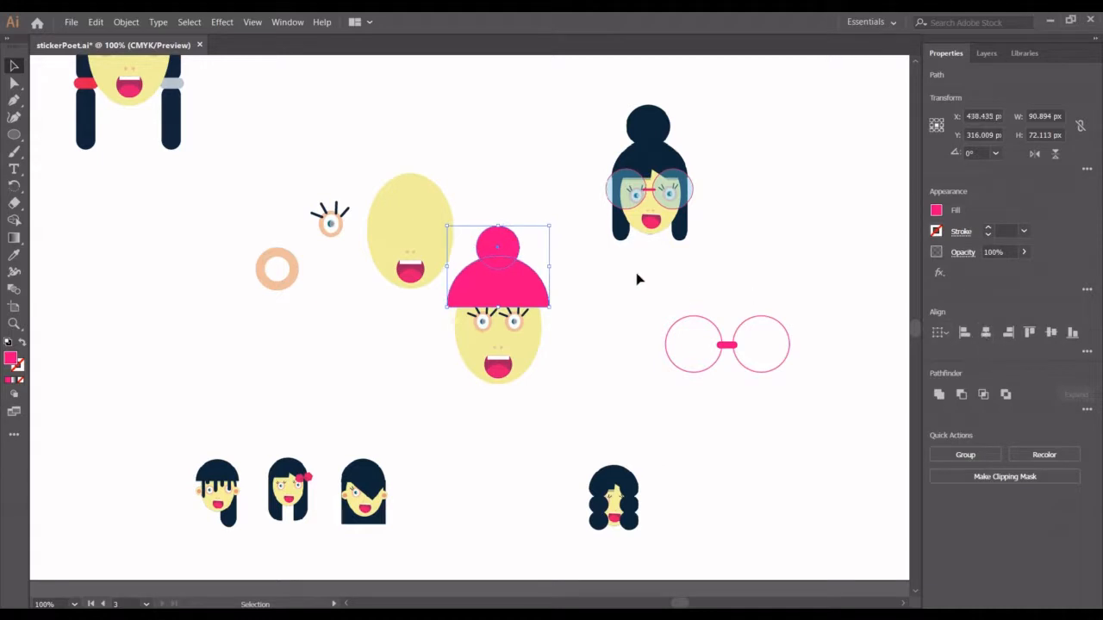
left_click(638, 278)
- Nudge the bun up about 9 px so it only slightly overlaps the dome's top
left_click(497, 233)
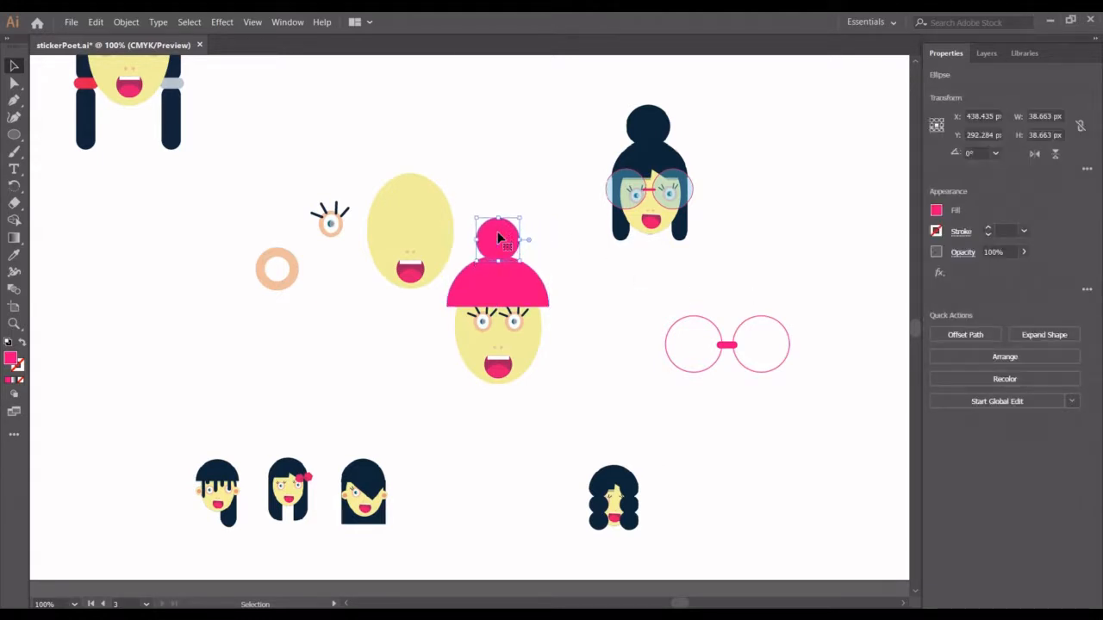
key("Up")
left_click(580, 306)
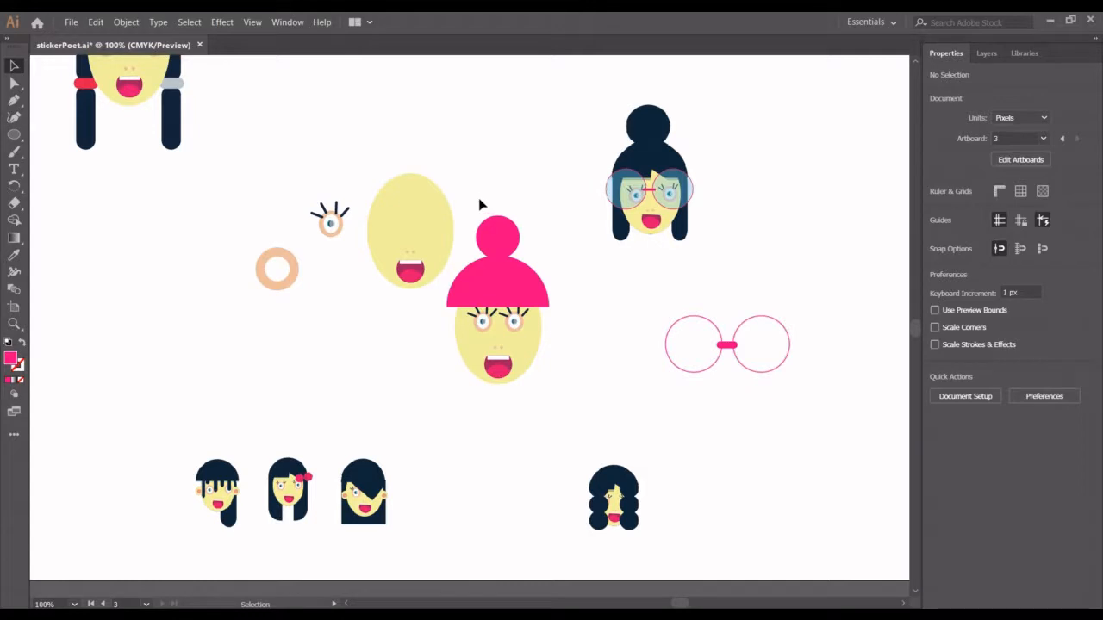
- Try filling the bun, dome and face together with the reference girl's dark navy hair colour, and undo it
left_click(516, 268)
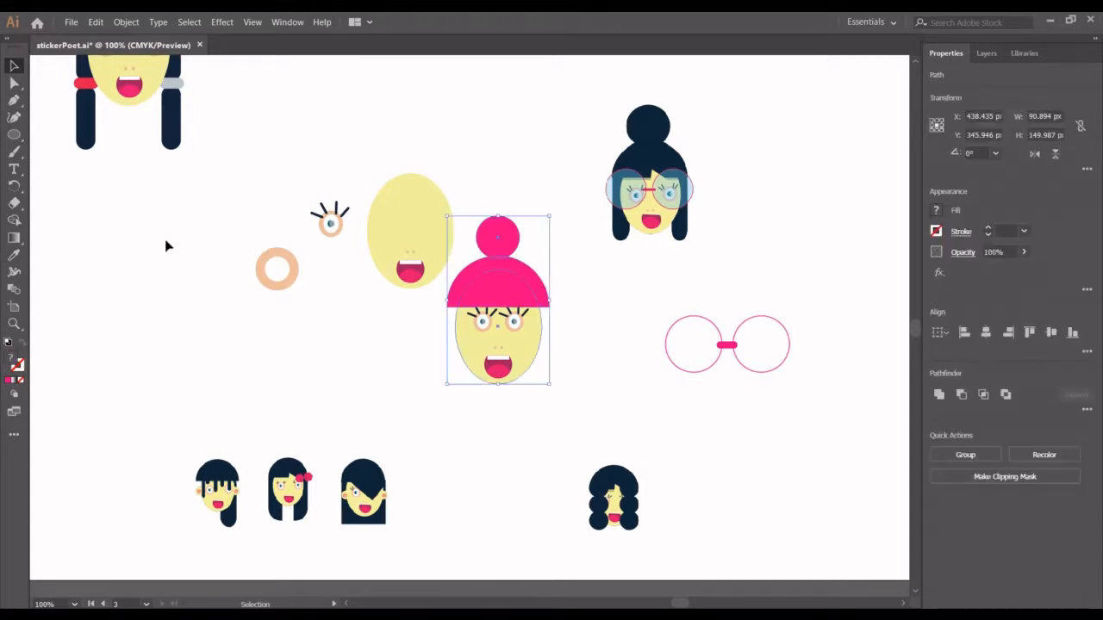
left_click(15, 254)
left_click(659, 126)
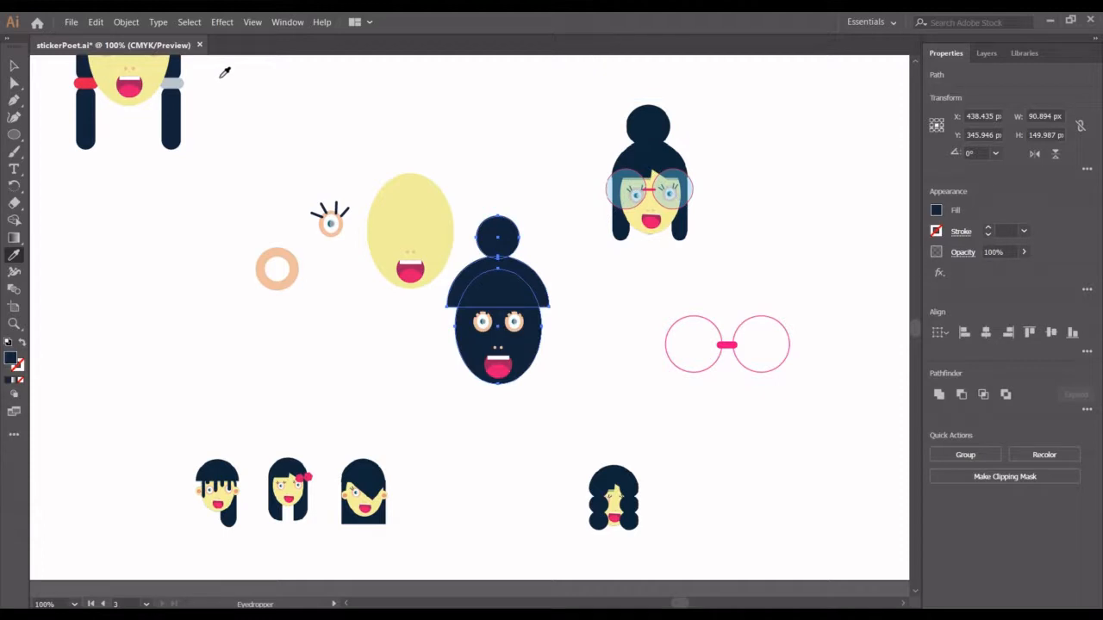
key("ctrl+z")
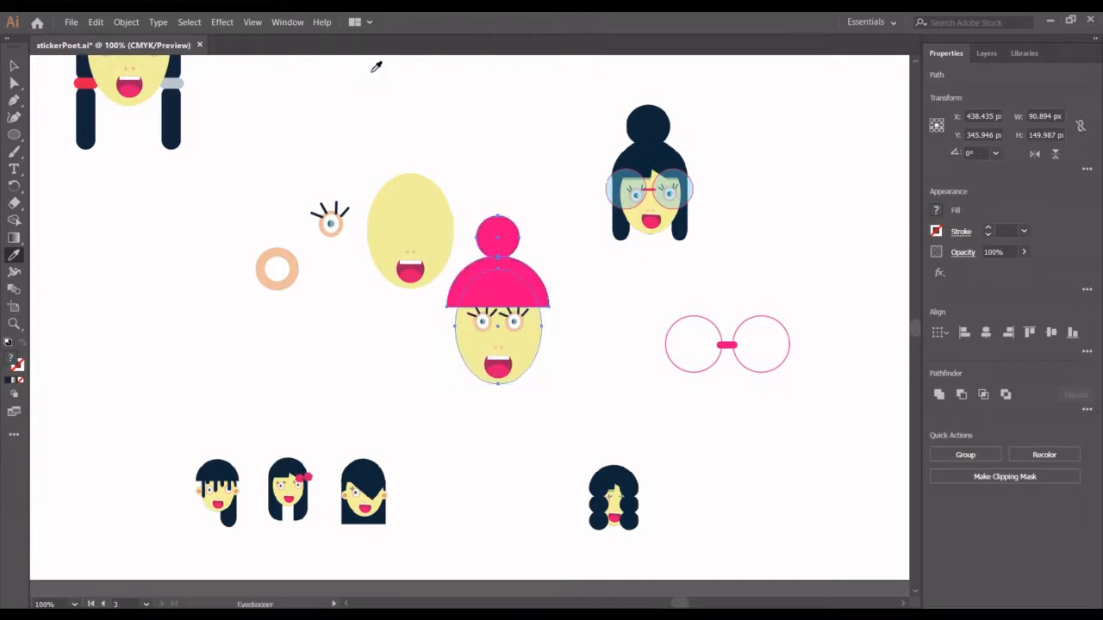
left_click(14, 65)
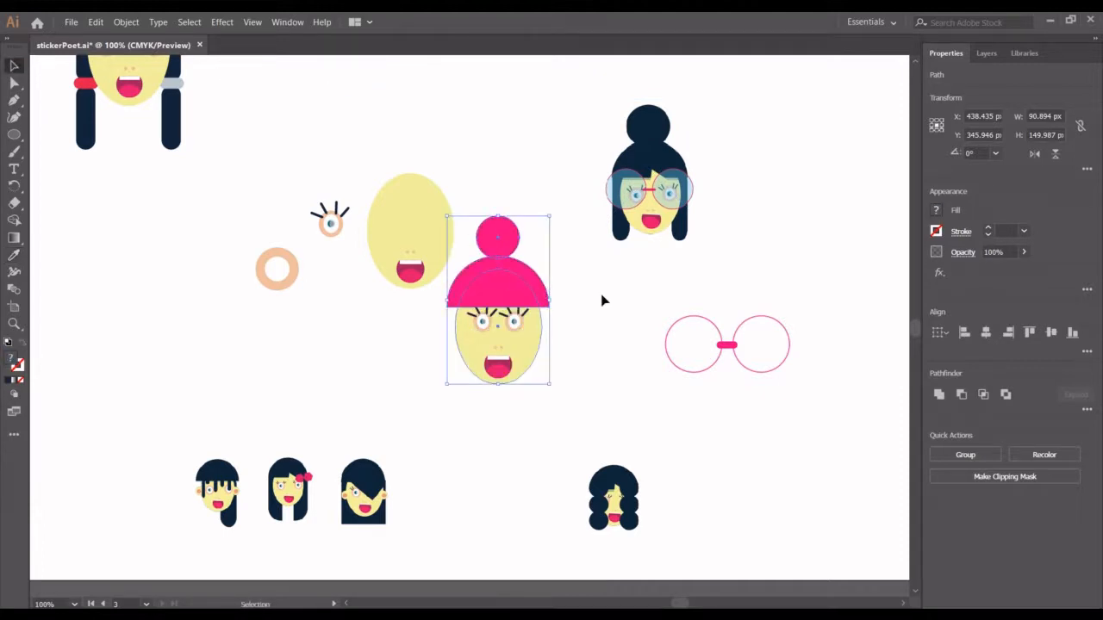
left_click(569, 306)
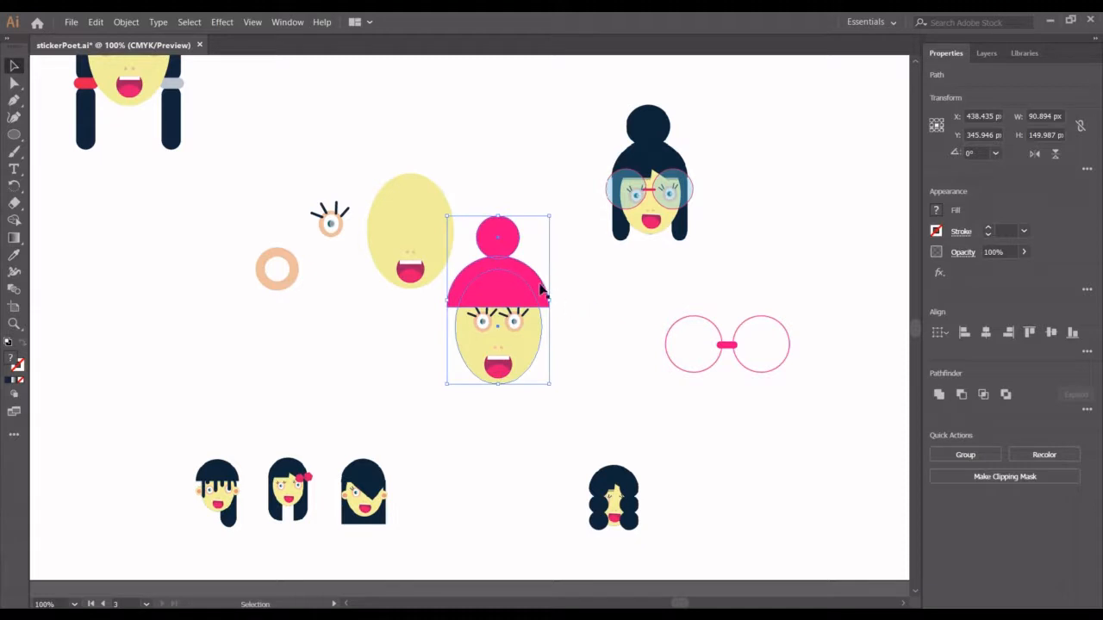
- Fill only the bun and the dome with the dark navy sampled from the reference girl's bun
left_click(503, 259)
left_click(492, 240, "shift")
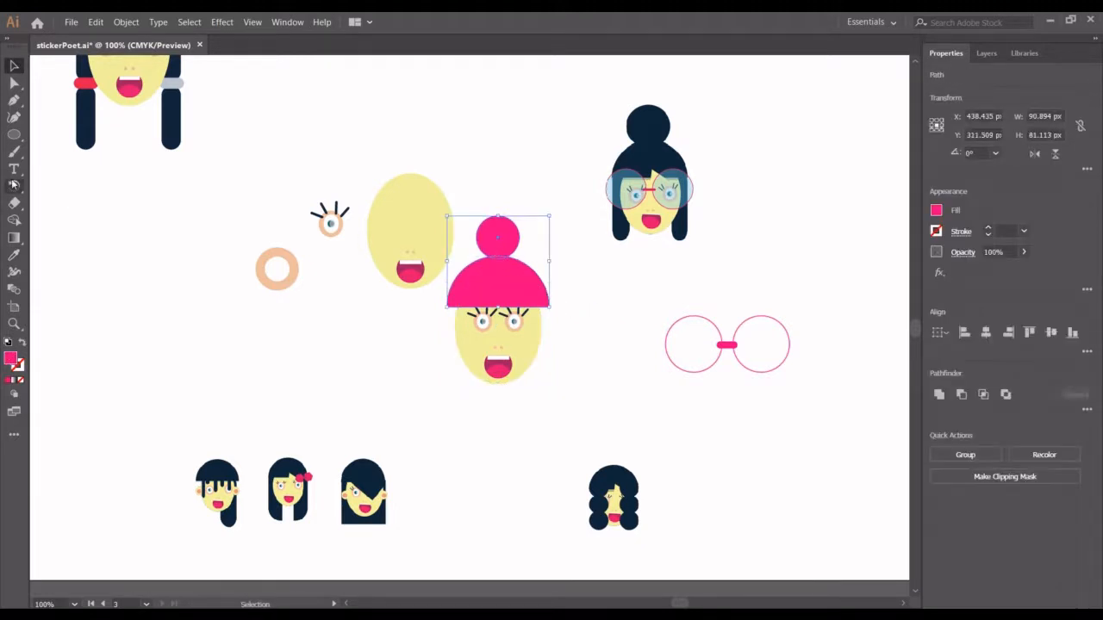
left_click(14, 254)
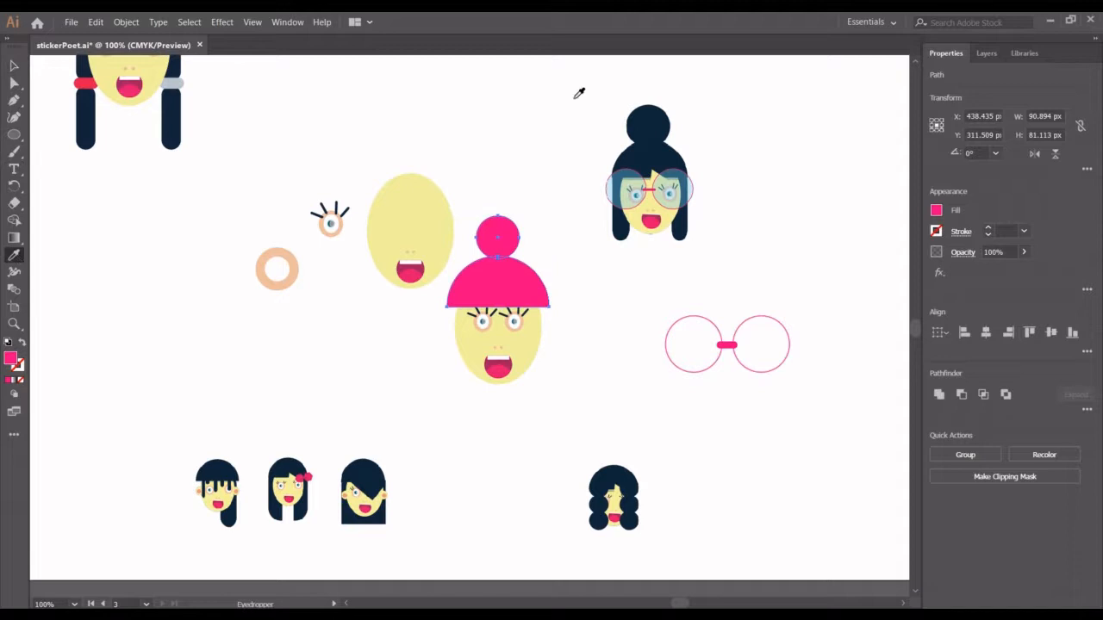
left_click(647, 124)
left_click(14, 66)
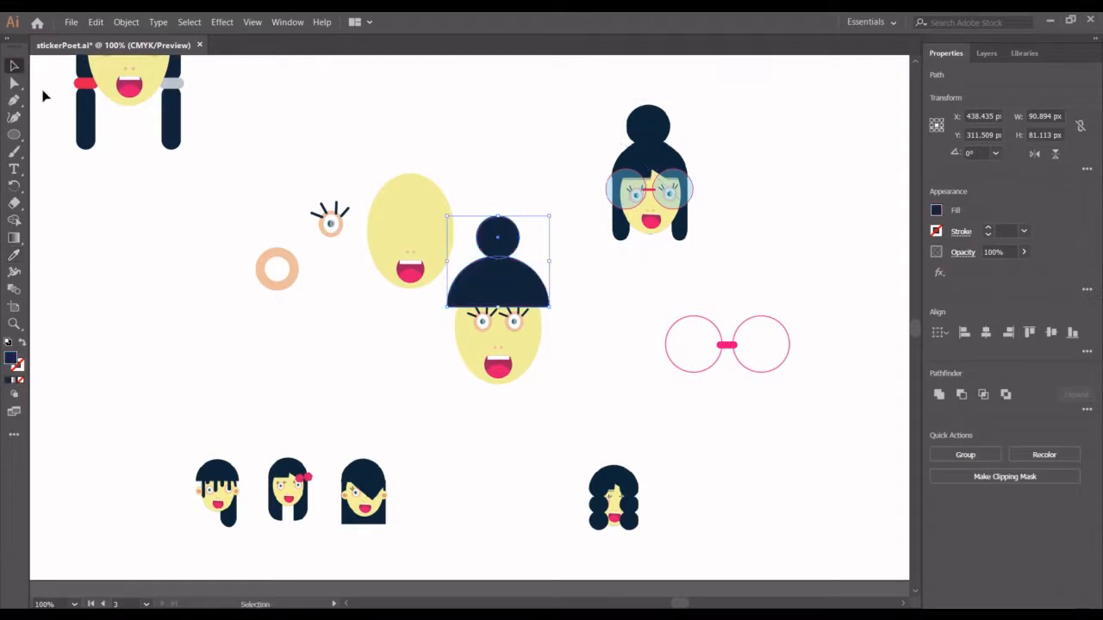
- Draw a navy side-hair rectangle about 22 by 81 px down the face's left edge from the dome, and fully round its corners
left_click(14, 138)
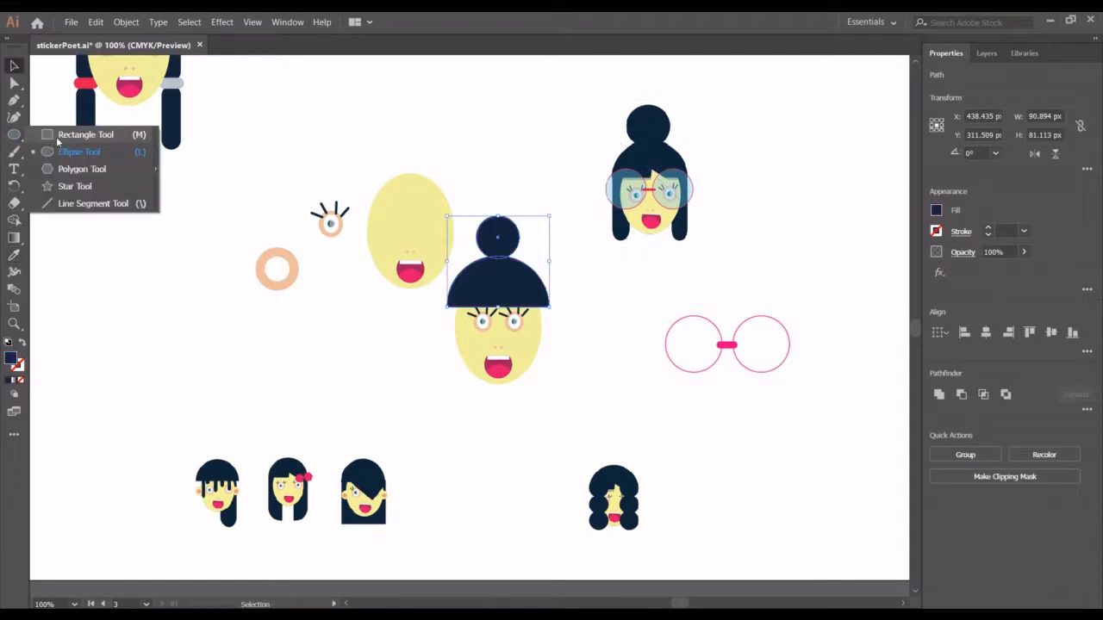
left_click(57, 139)
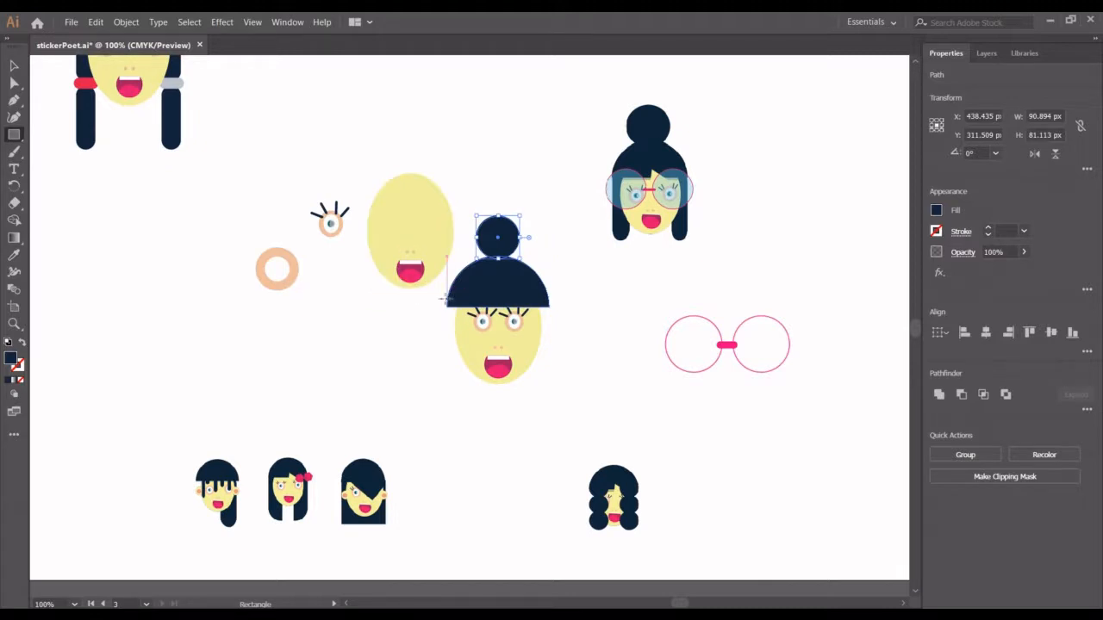
left_click_drag(447, 299, 472, 392)
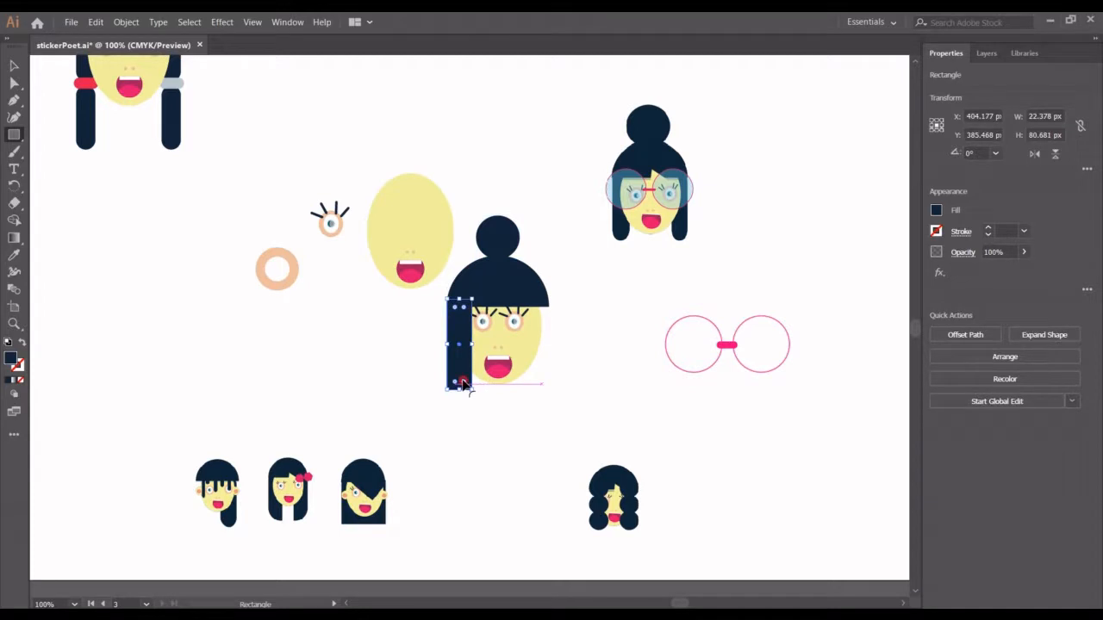
left_click_drag(463, 384, 459, 341)
key("v")
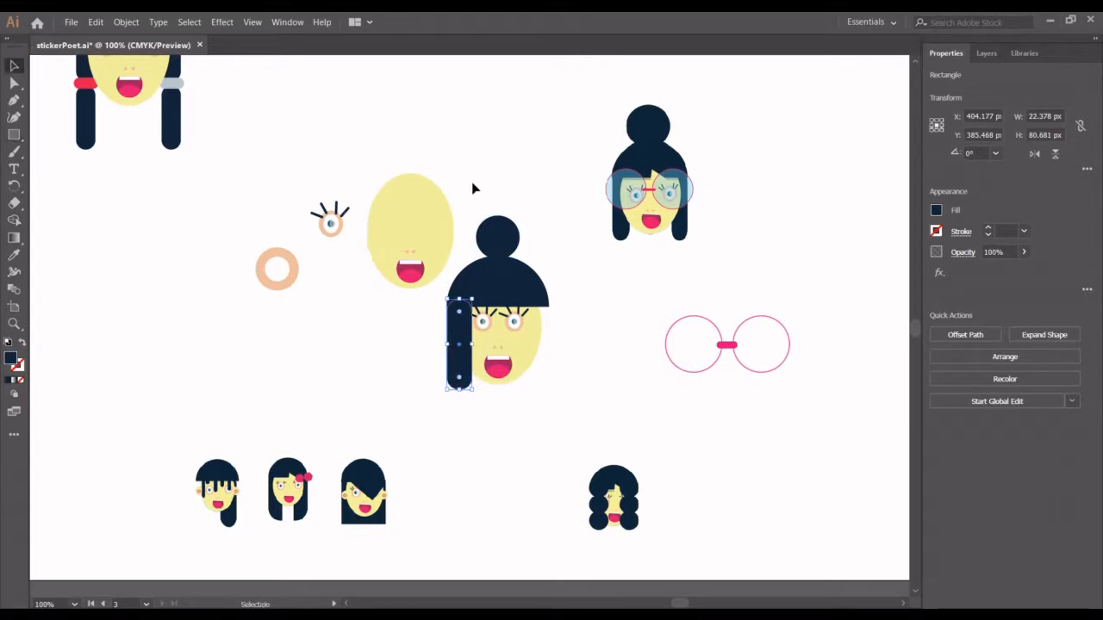
left_click(579, 330)
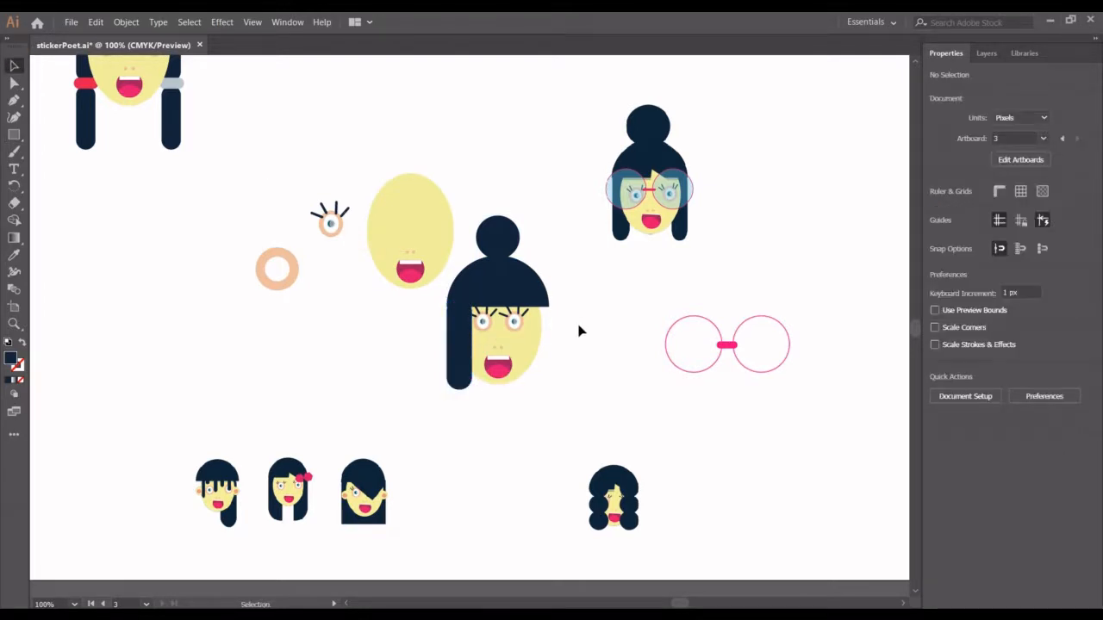
- Send the navy side-hair strand behind the girl's face and the rest of the artwork
right_click(453, 369)
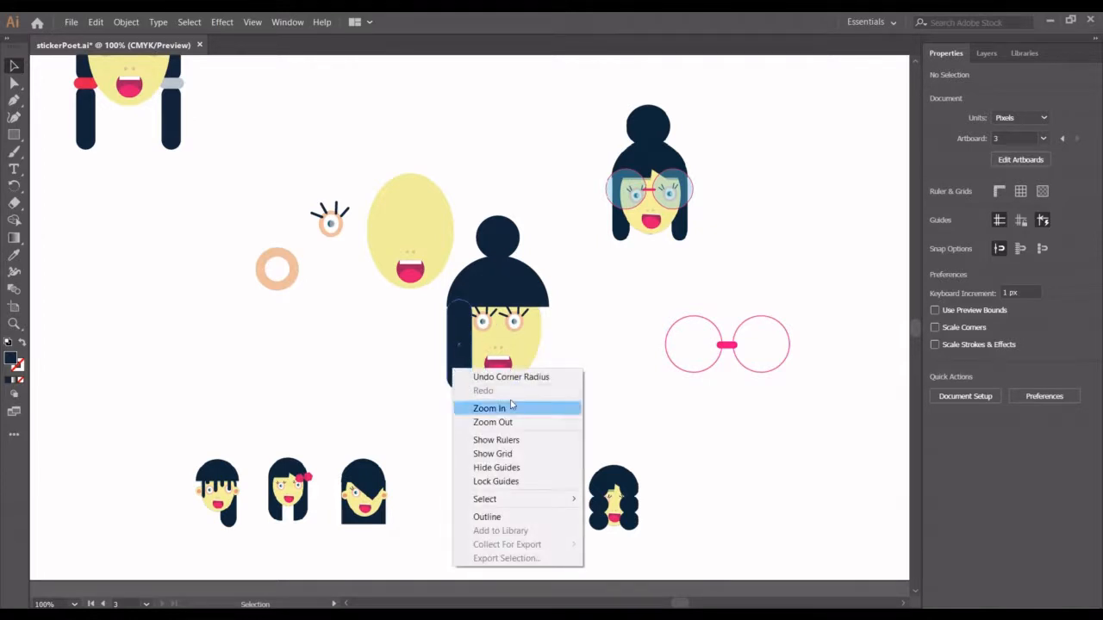
left_click(456, 347)
right_click(457, 347)
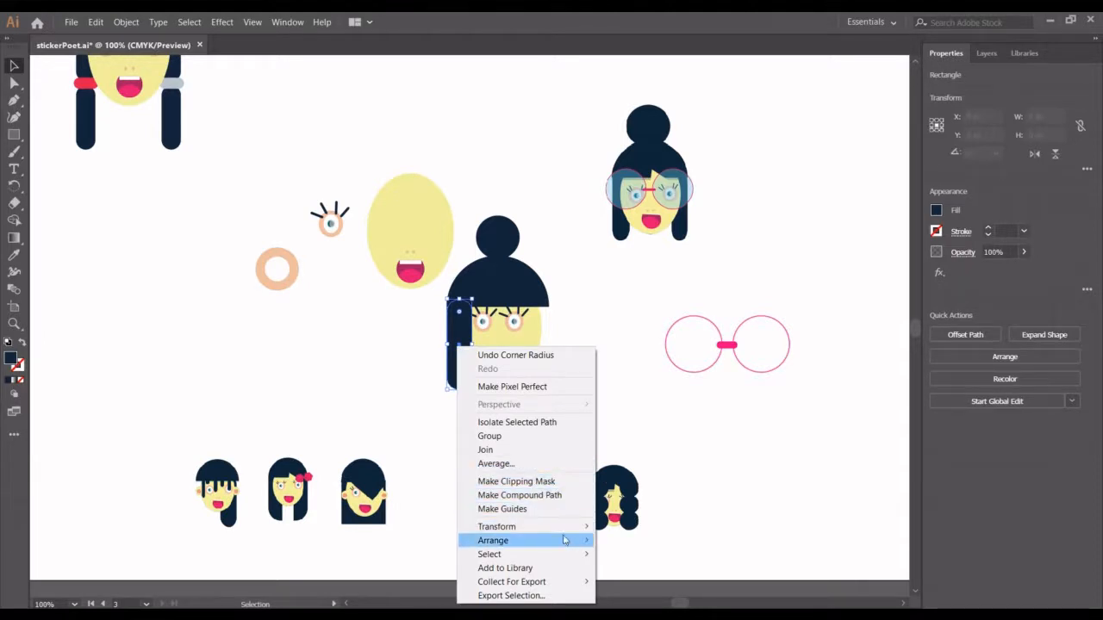
mouse_move(587, 543)
left_click(653, 588)
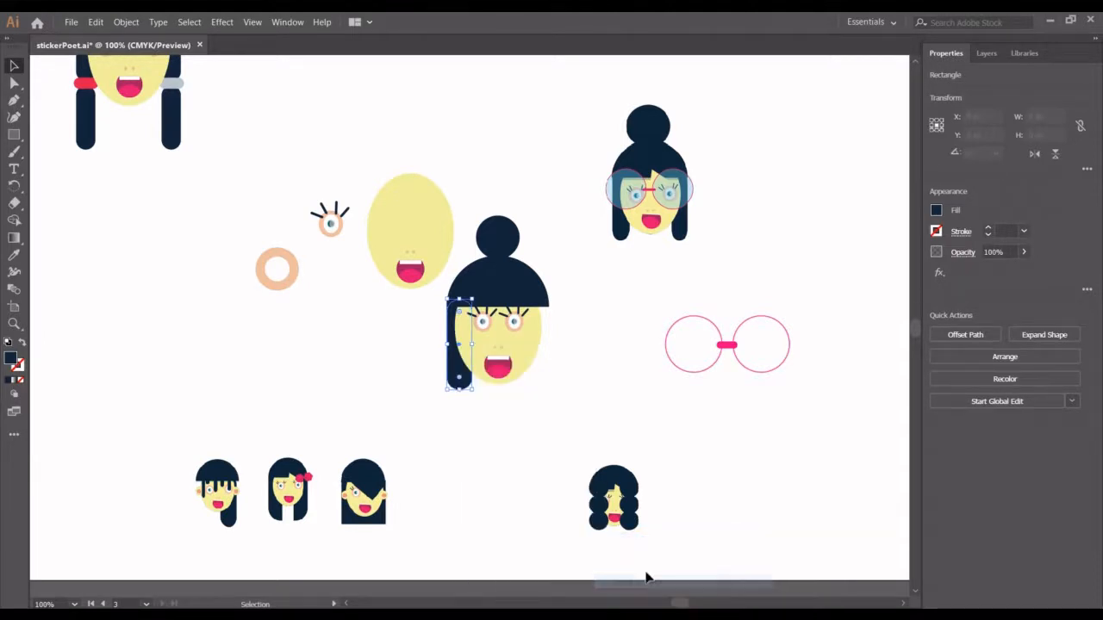
left_click(616, 427)
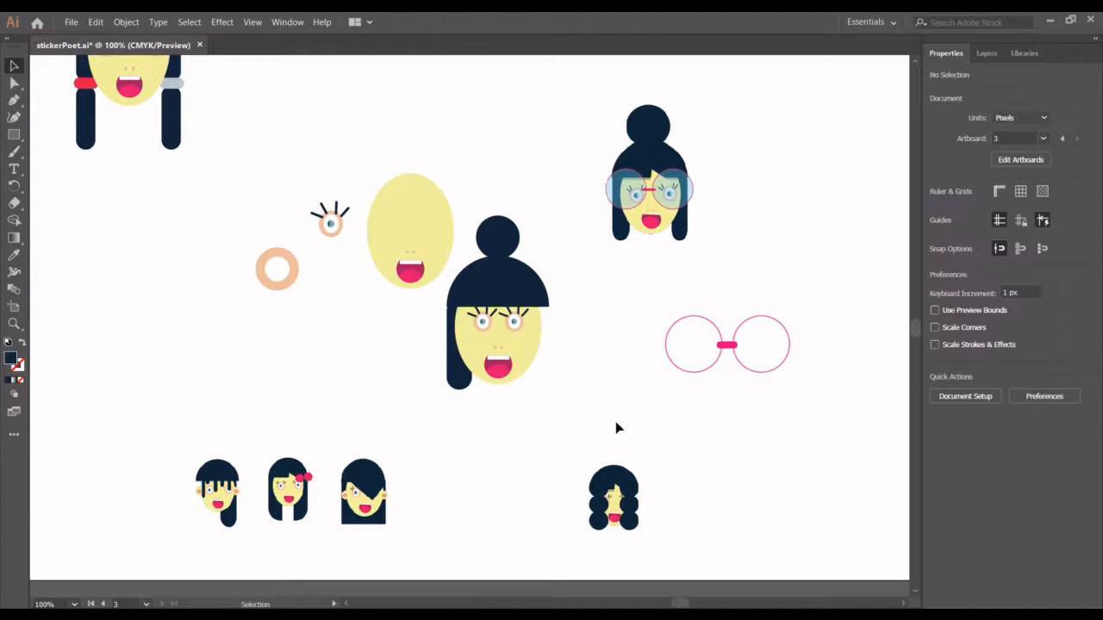
- Duplicate the side-hair strand 70 px to the right so the copy frames the face's other side
left_click(459, 383)
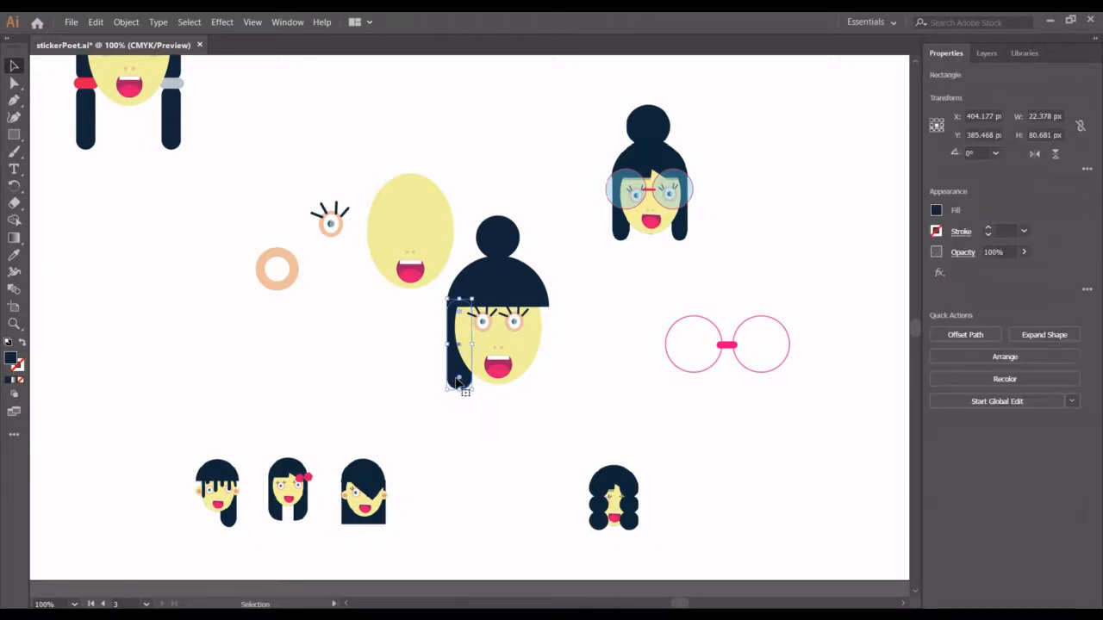
key("alt+shift+Right")
key("shift+Right")
key("shift+Right")
key("shift+Right")
key("shift+Right")
key("shift+Right")
key("shift+Right")
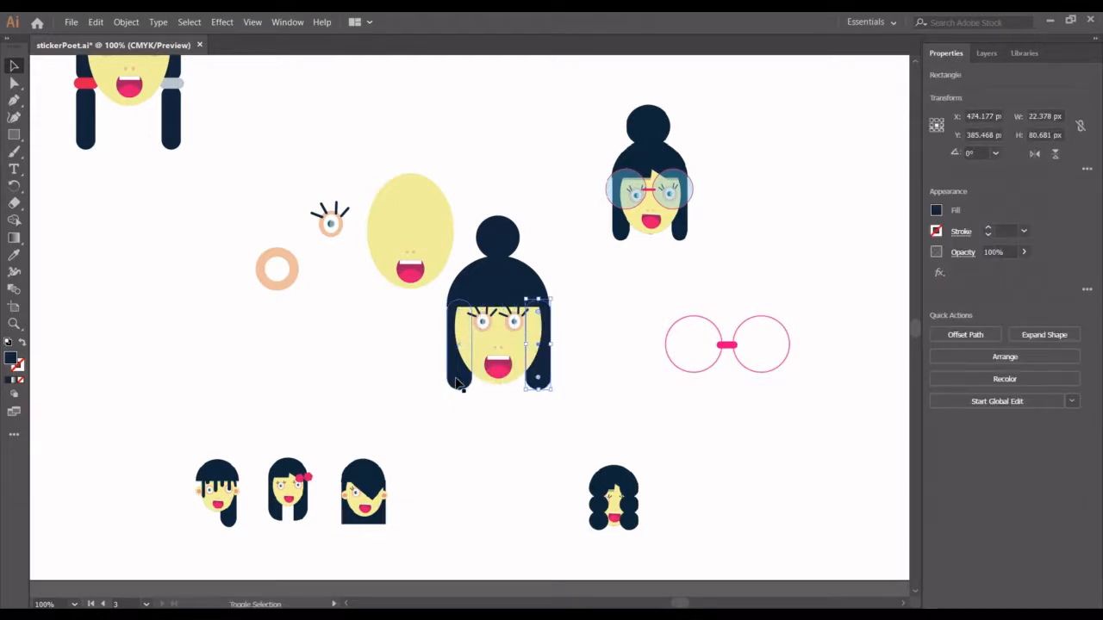
left_click(603, 436)
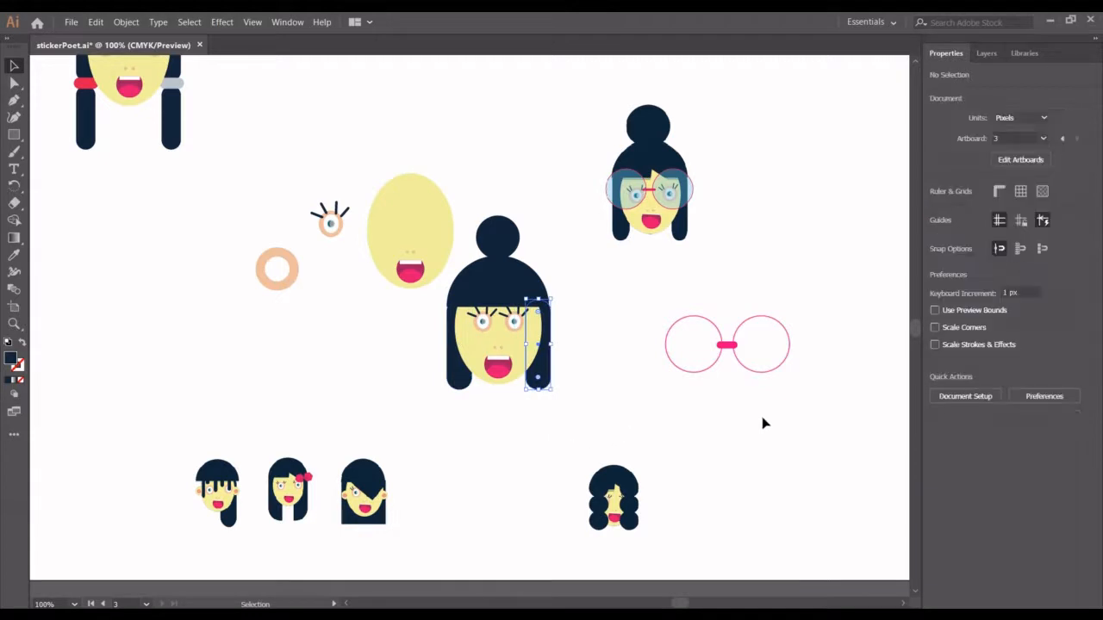
- Place the pink-rimmed glasses group over the girl's eyes and bring it in front of the hair
left_click_drag(729, 345, 502, 325)
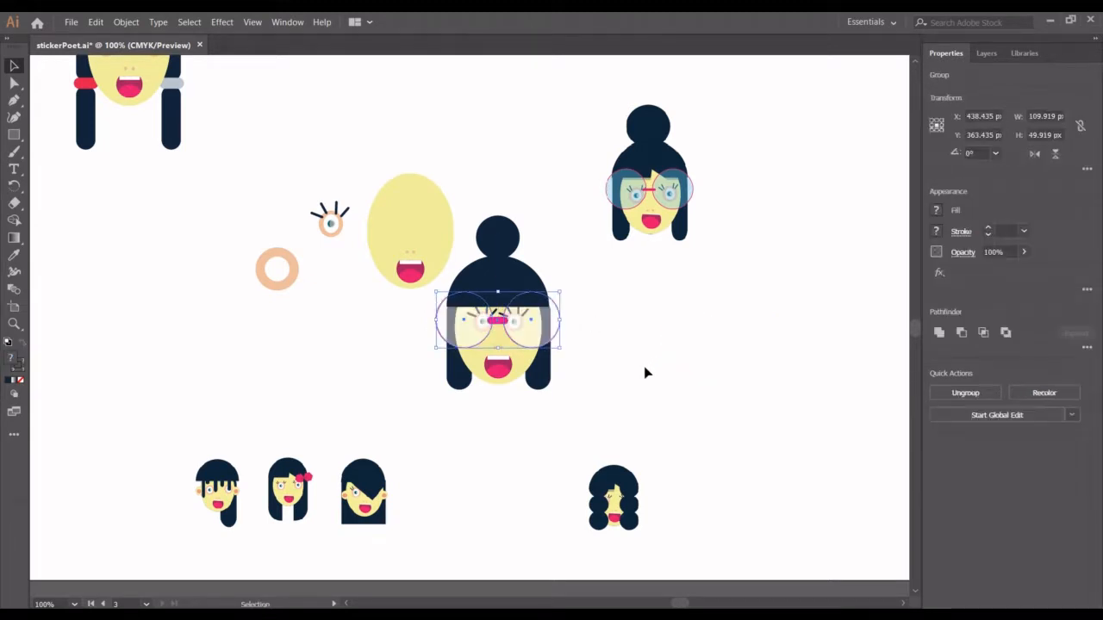
left_click(646, 373)
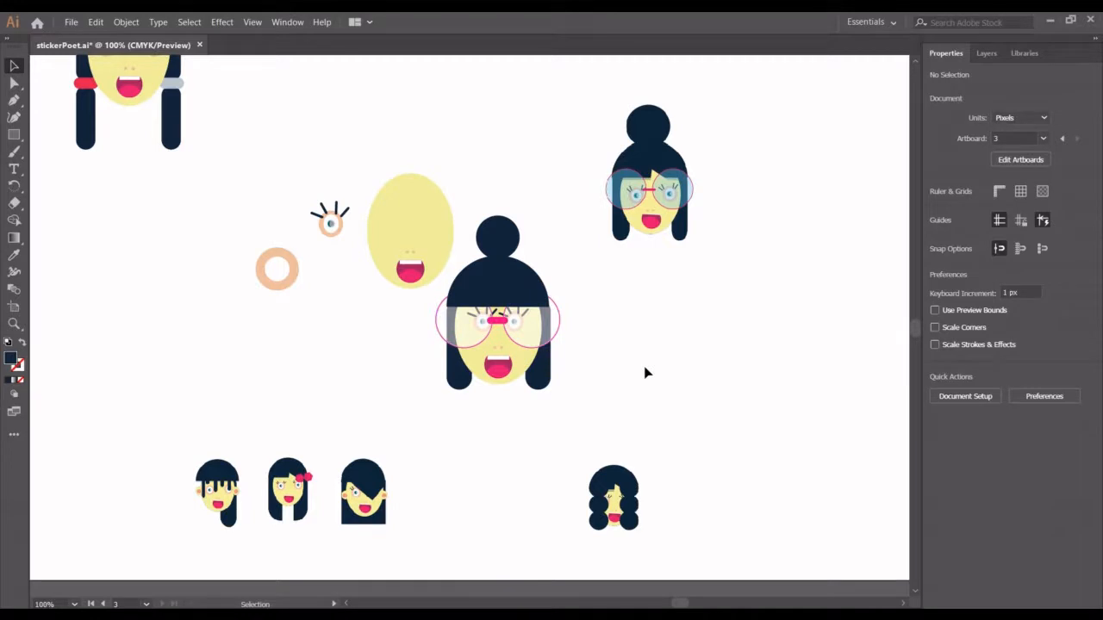
left_click(619, 396)
left_click(541, 336)
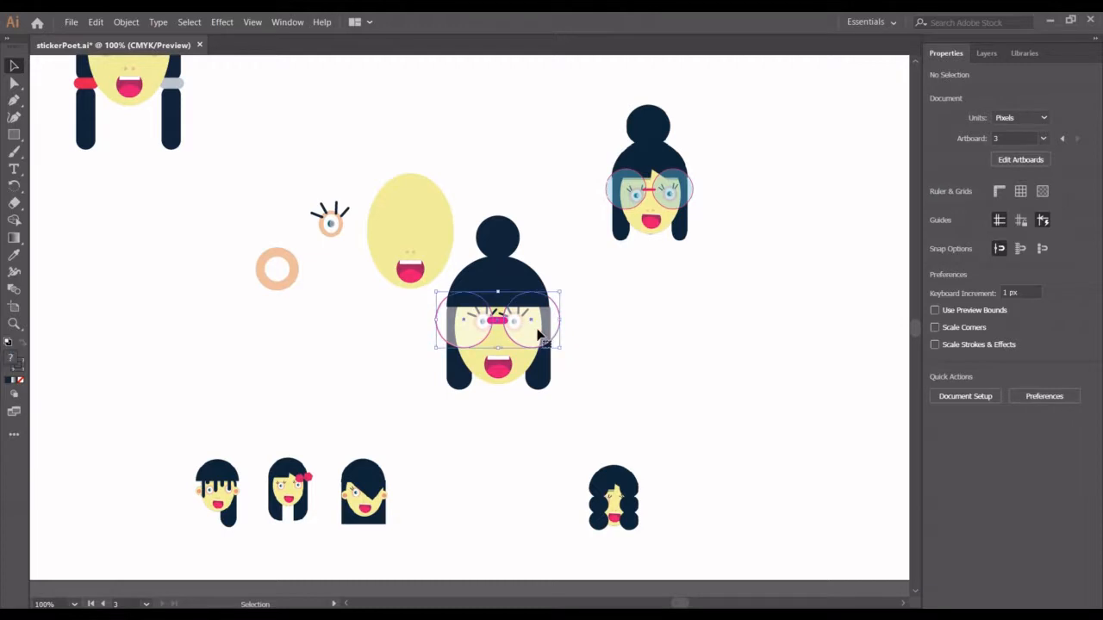
right_click(540, 334)
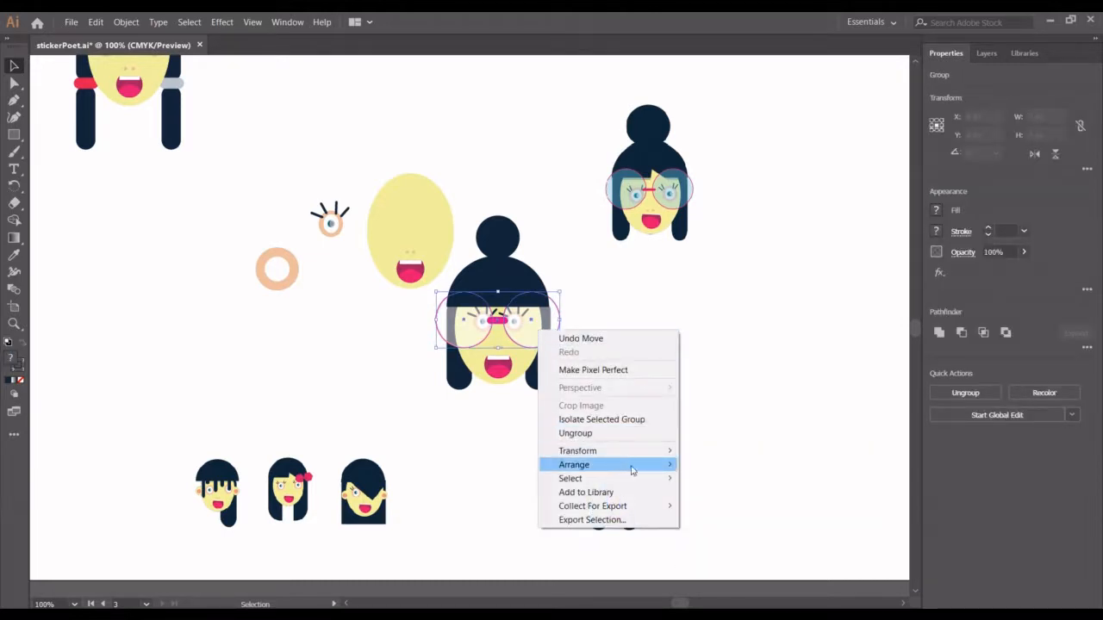
left_click(729, 470)
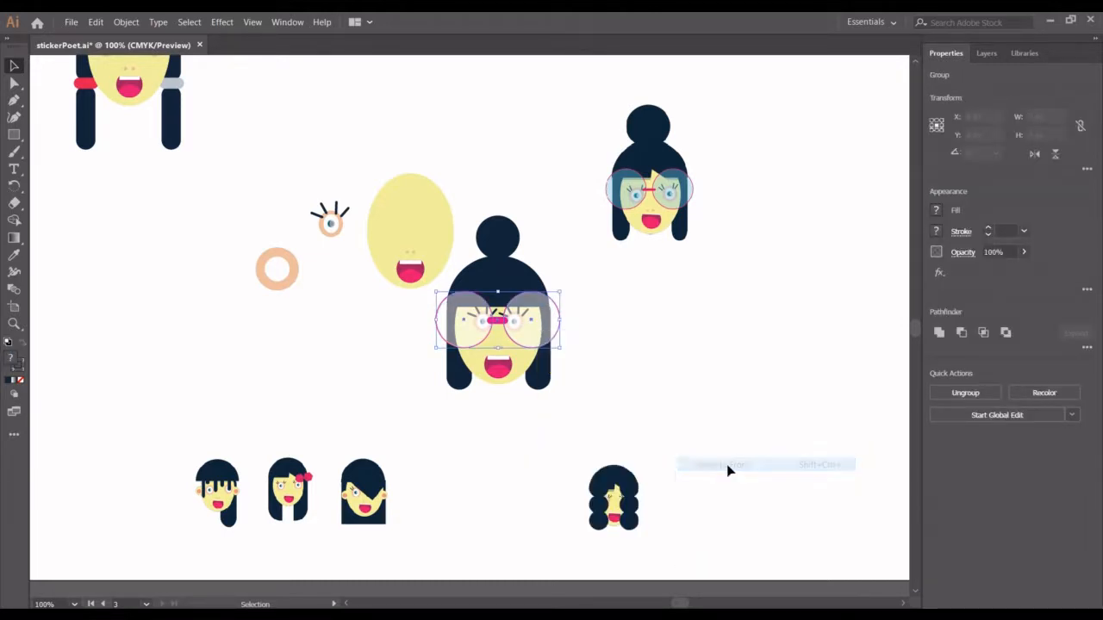
left_click(723, 344)
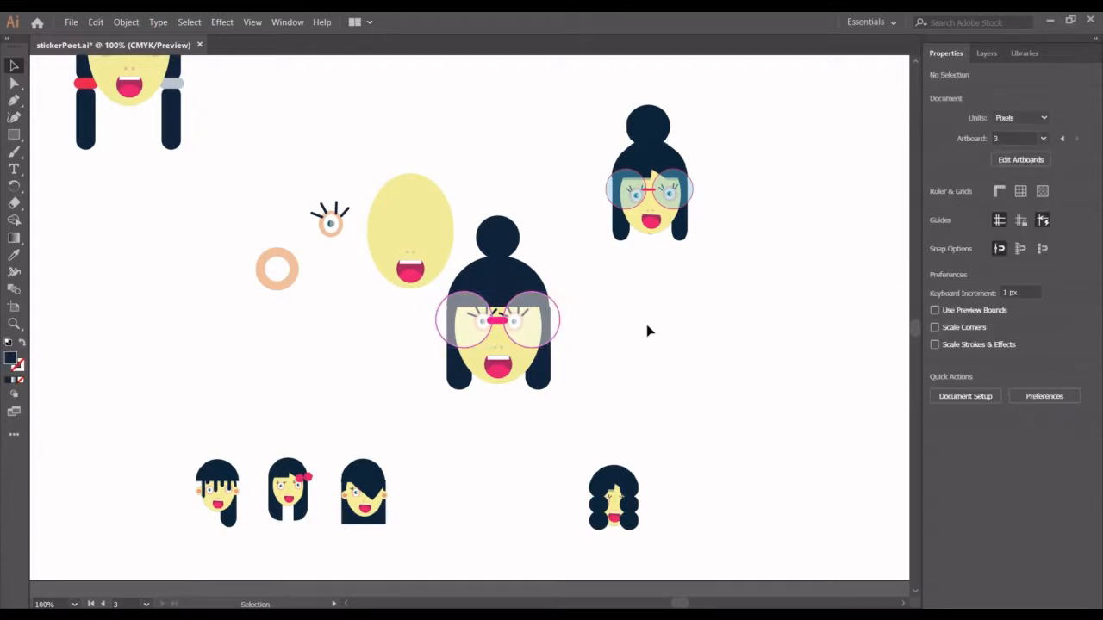
- Scale both side-hair strands up together, proportionally, to an overall size of about 95 by 83 px
left_click(445, 387)
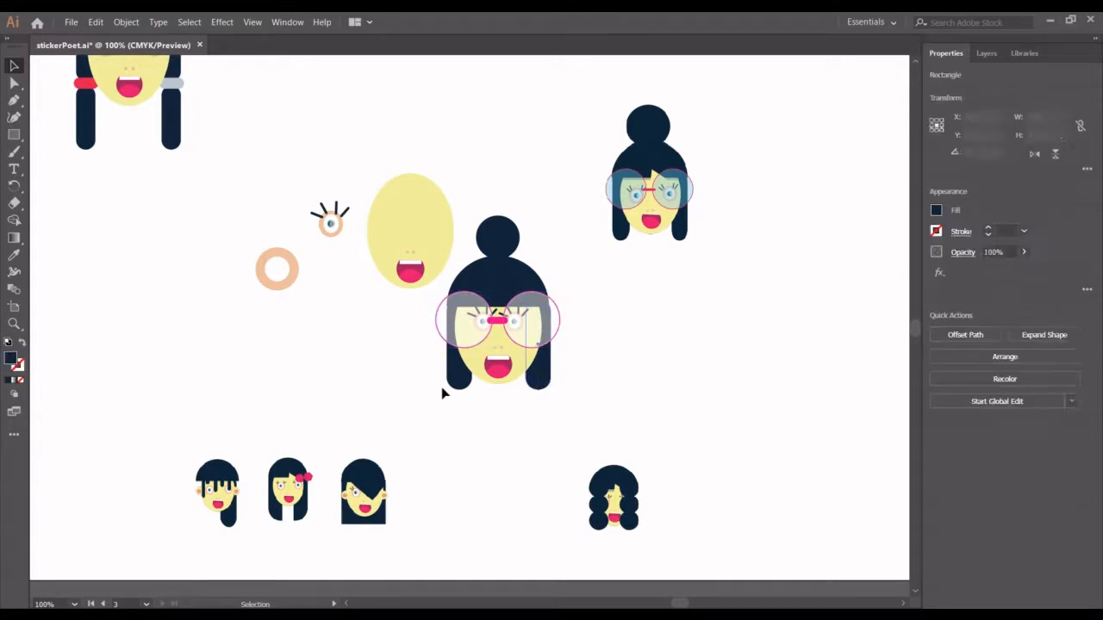
left_click(462, 382)
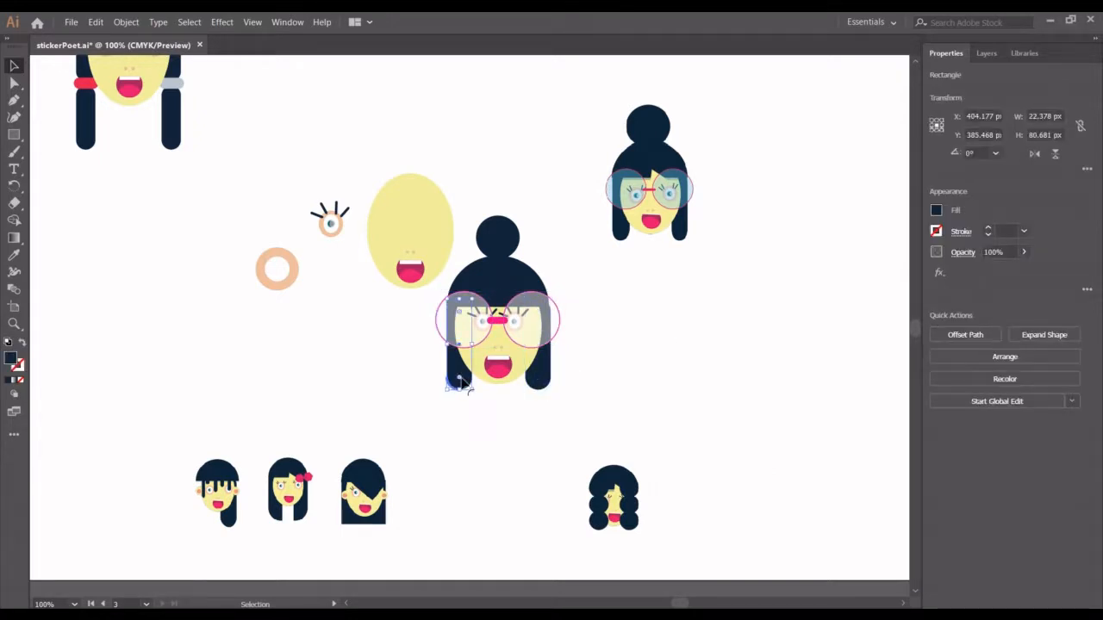
left_click(541, 383, "shift")
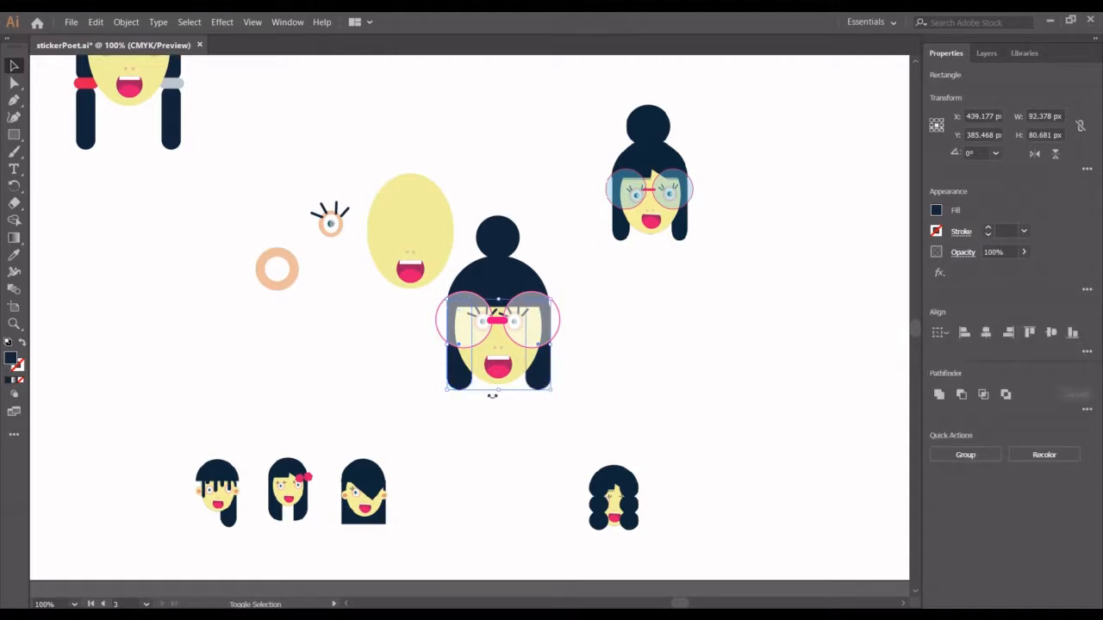
left_click_drag(499, 389, 497, 392)
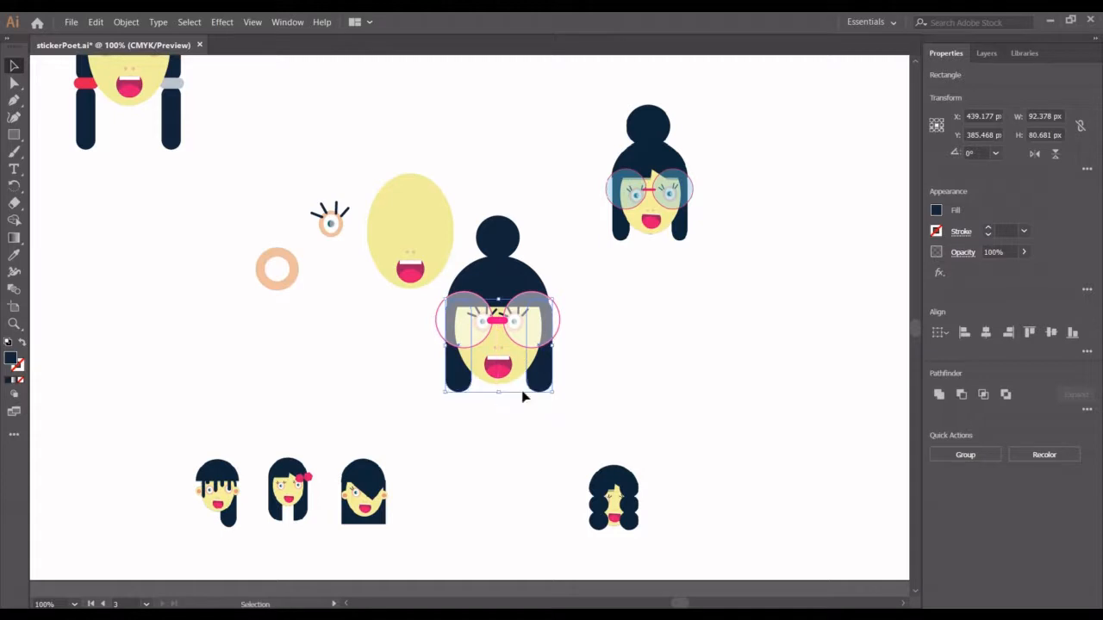
left_click(593, 390)
- Try grouping the face, glasses and side hair without the bun, and ungroup them
left_click_drag(570, 390, 455, 312)
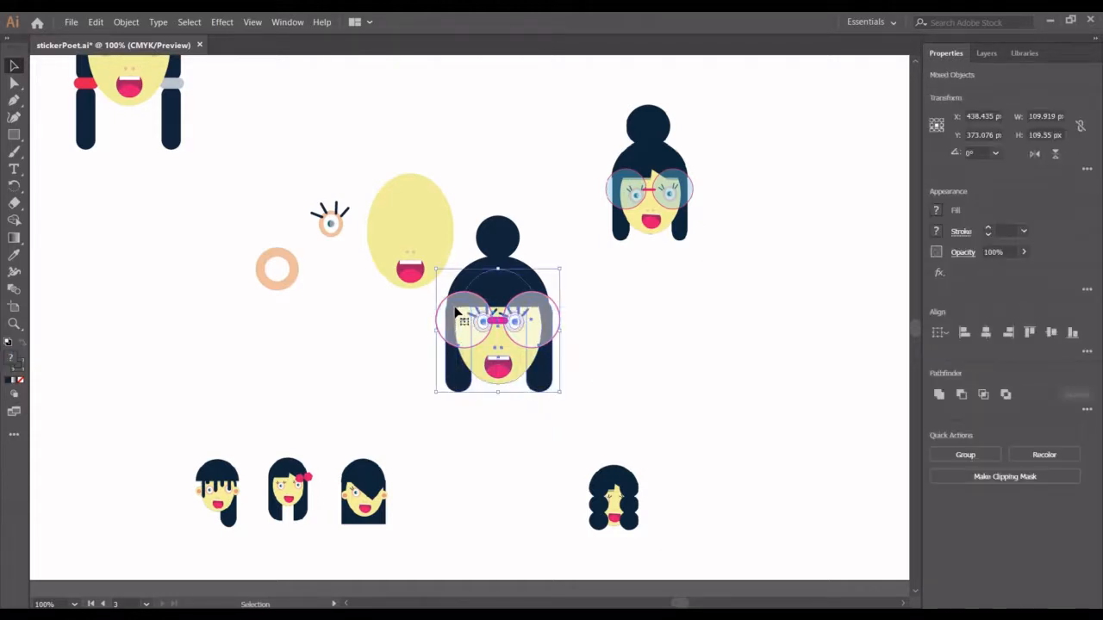
key("ctrl+g")
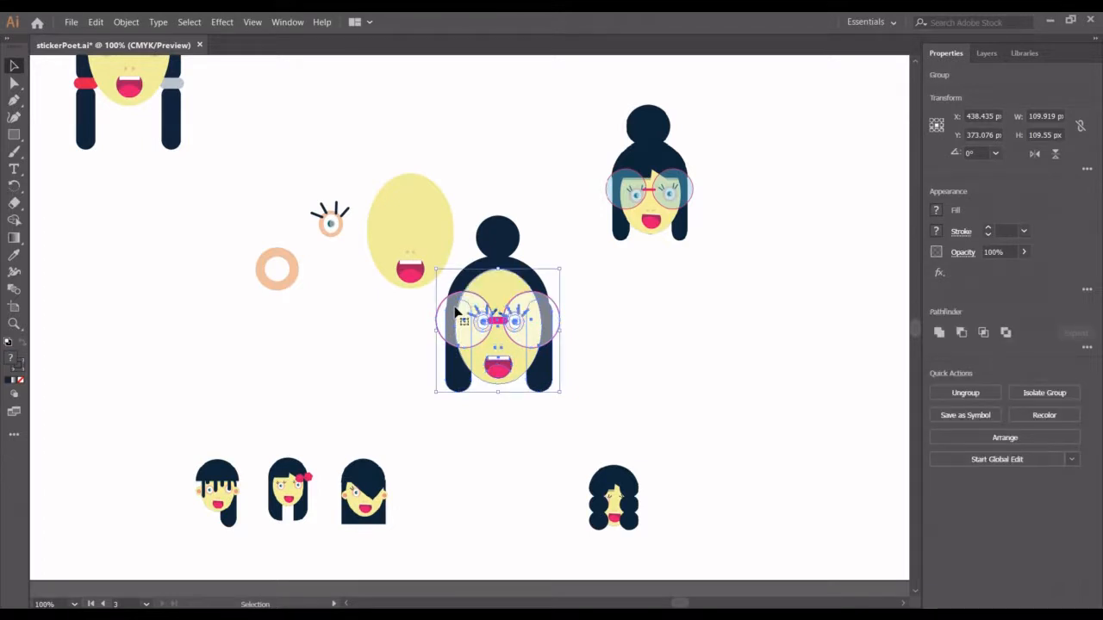
key("a")
key("ctrl+shift+g")
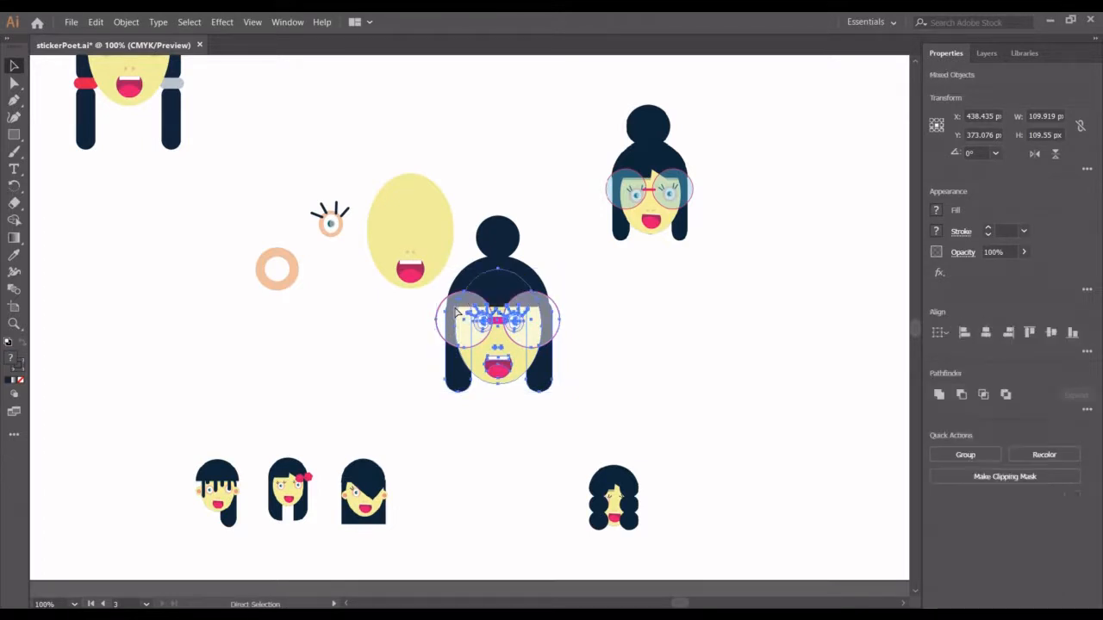
key("v")
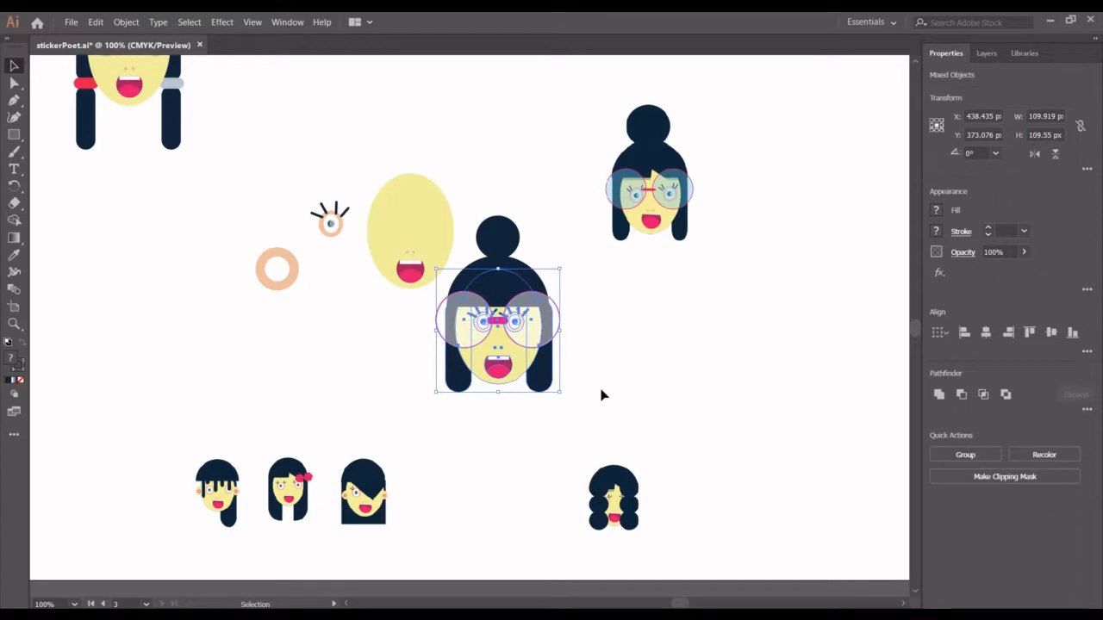
left_click_drag(475, 226, 727, 386)
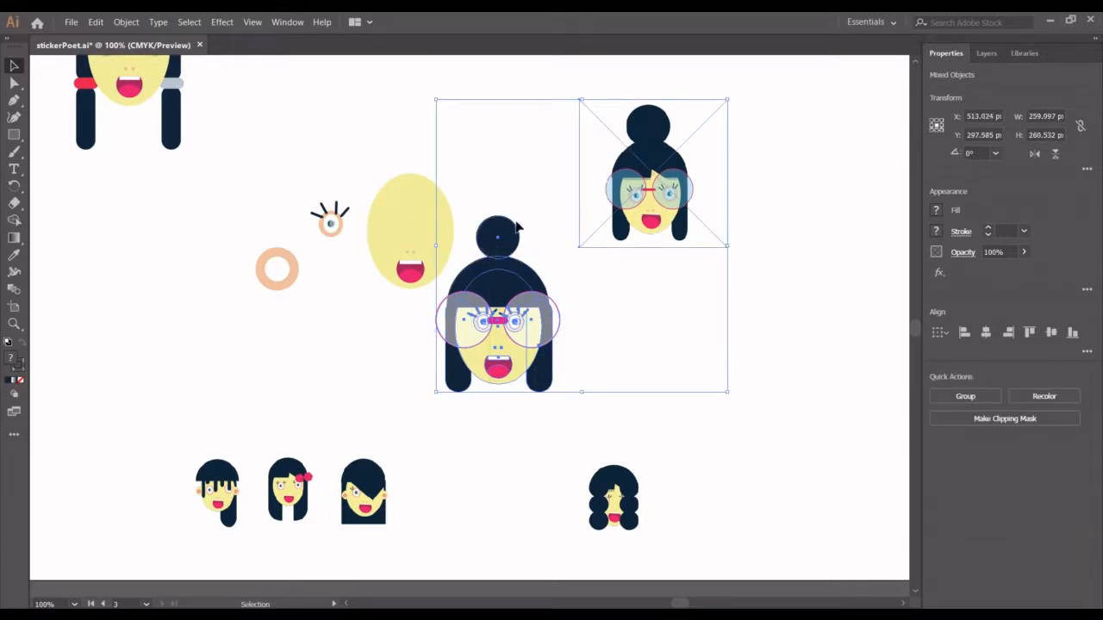
left_click(487, 205)
- Group the girl's bun, dome, face, glasses and right side-hair strand, and move the group up beside the pigtail girl
left_click_drag(487, 201, 534, 419)
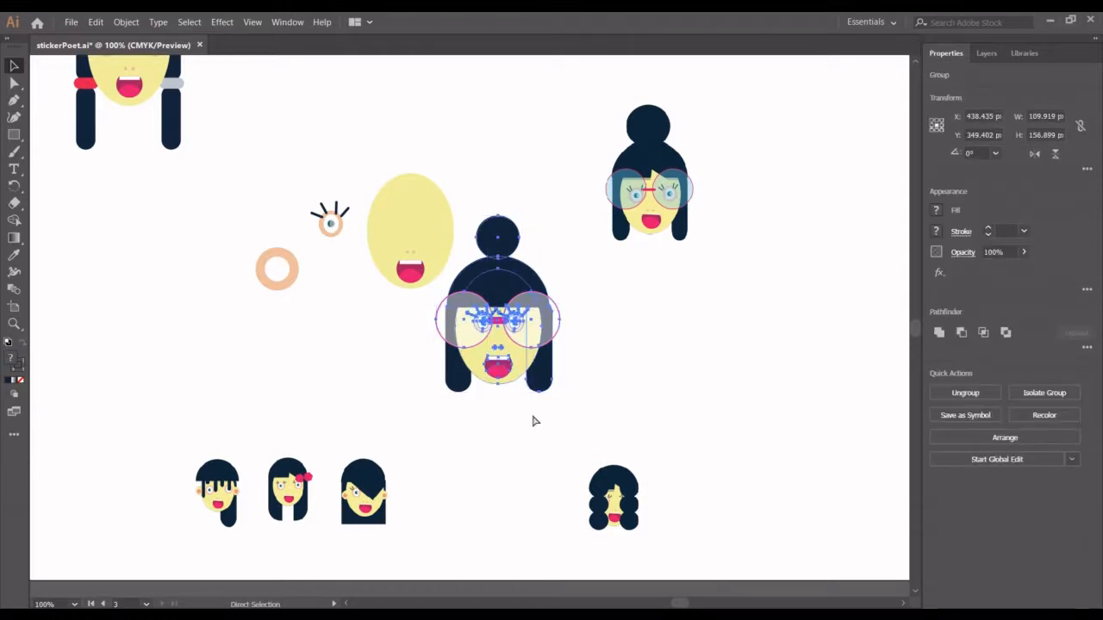
left_click_drag(495, 324, 267, 134)
- Delete the linked reference image of the bun girl, and shift the grouped girl slightly to about X 236, Y 160 px
left_click(642, 188)
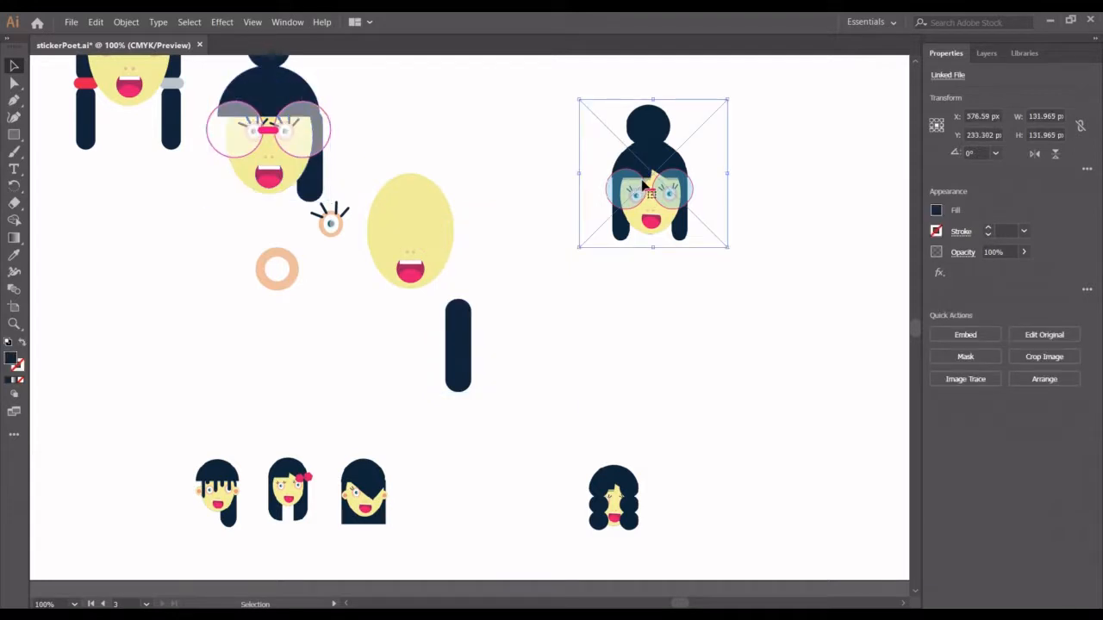
key("Delete")
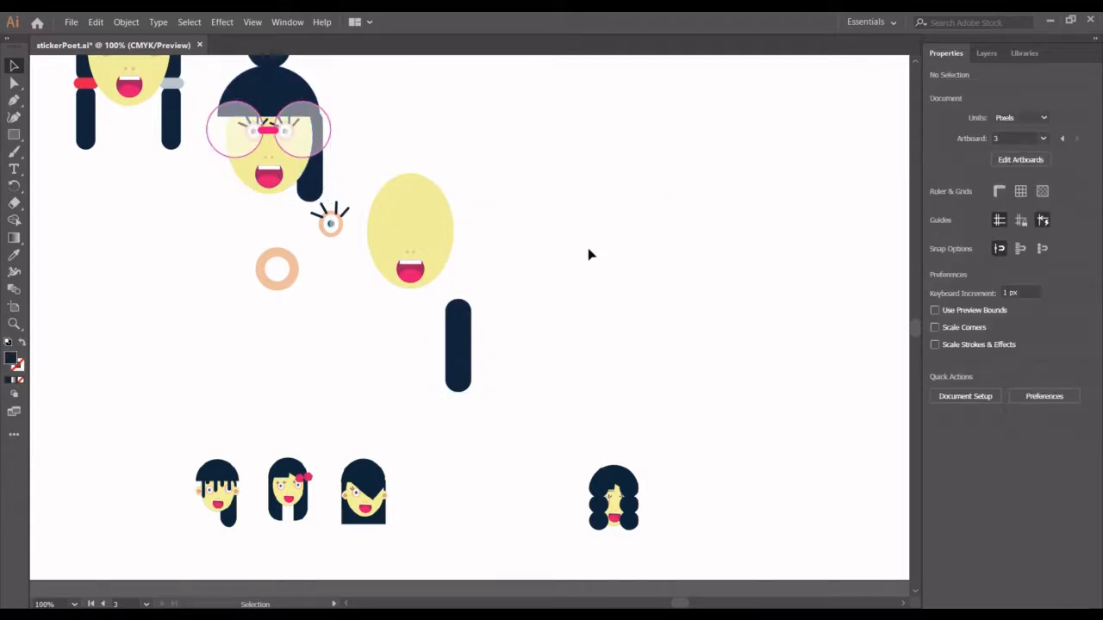
scroll(589, 254, "up", 5)
left_click_drag(285, 446, 289, 431)
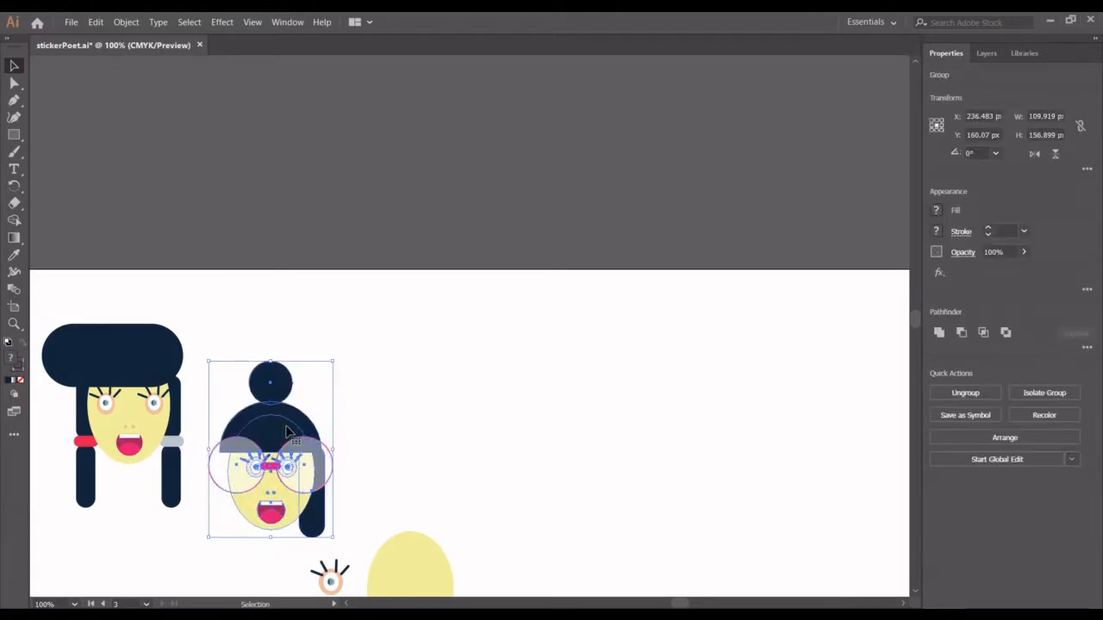